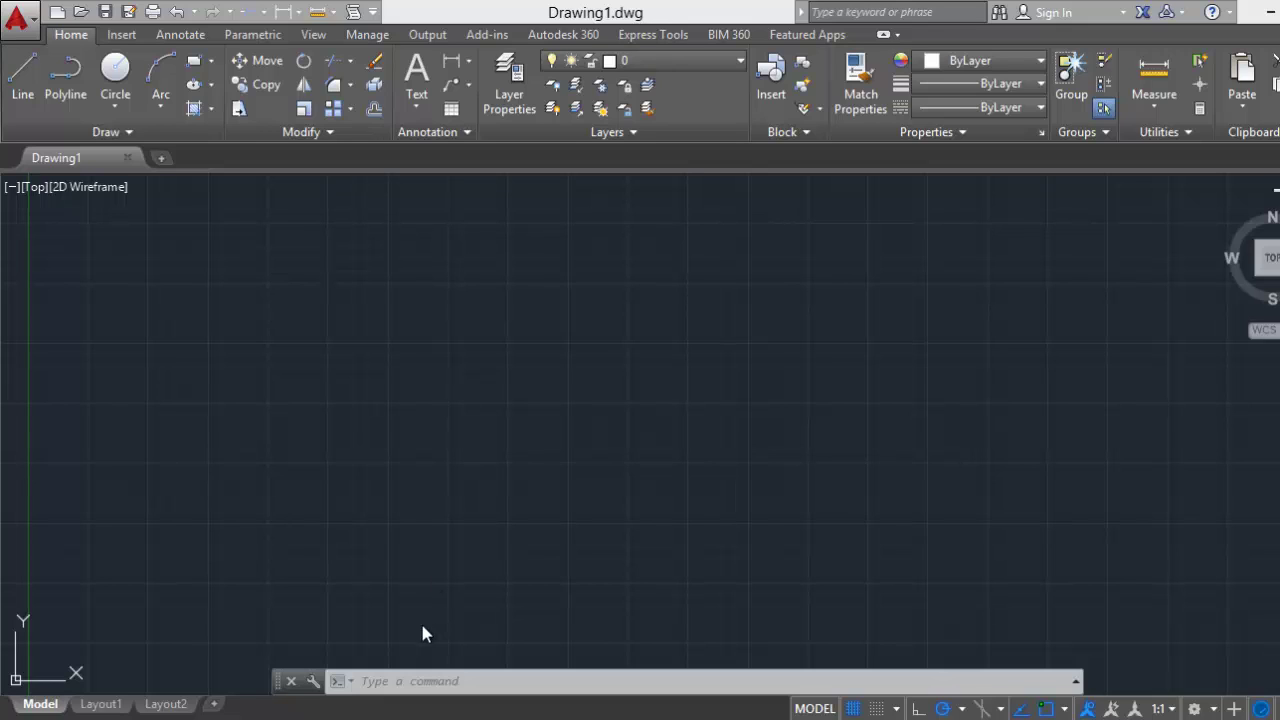
Run CUI and show the Transfer tab of the Customize User Interface dialog.
left_click(373, 677)
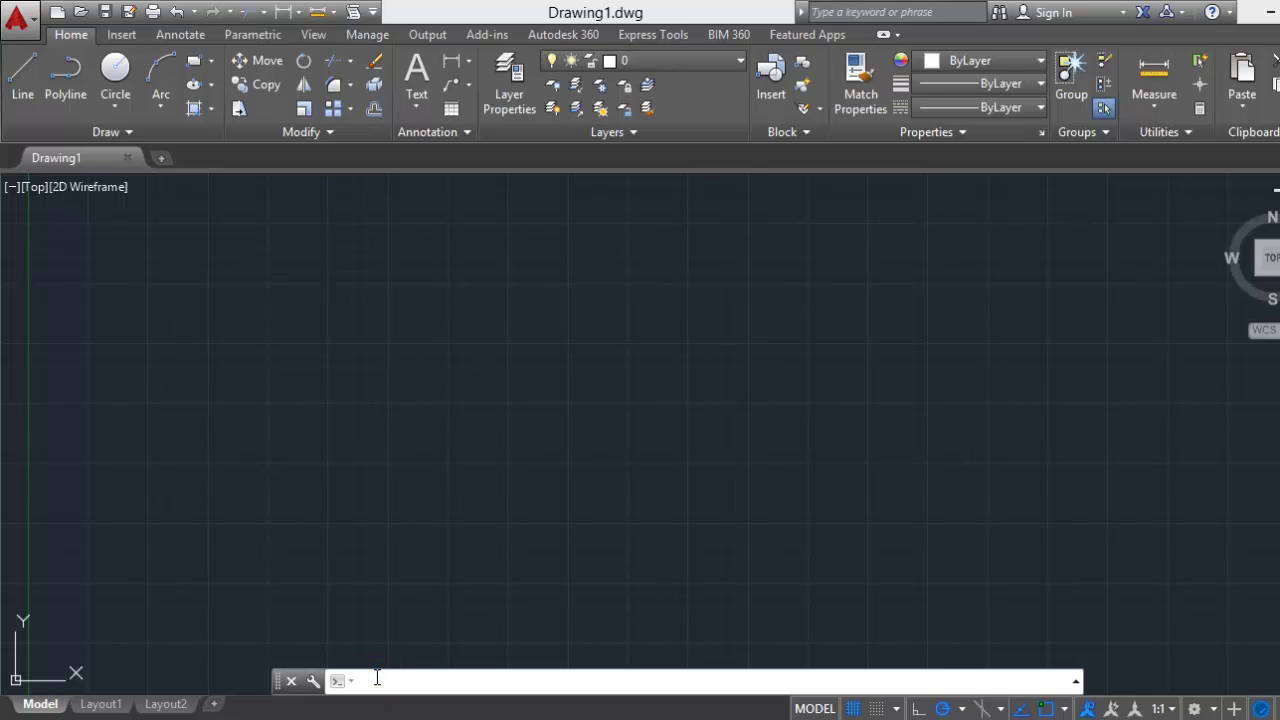
type("c")
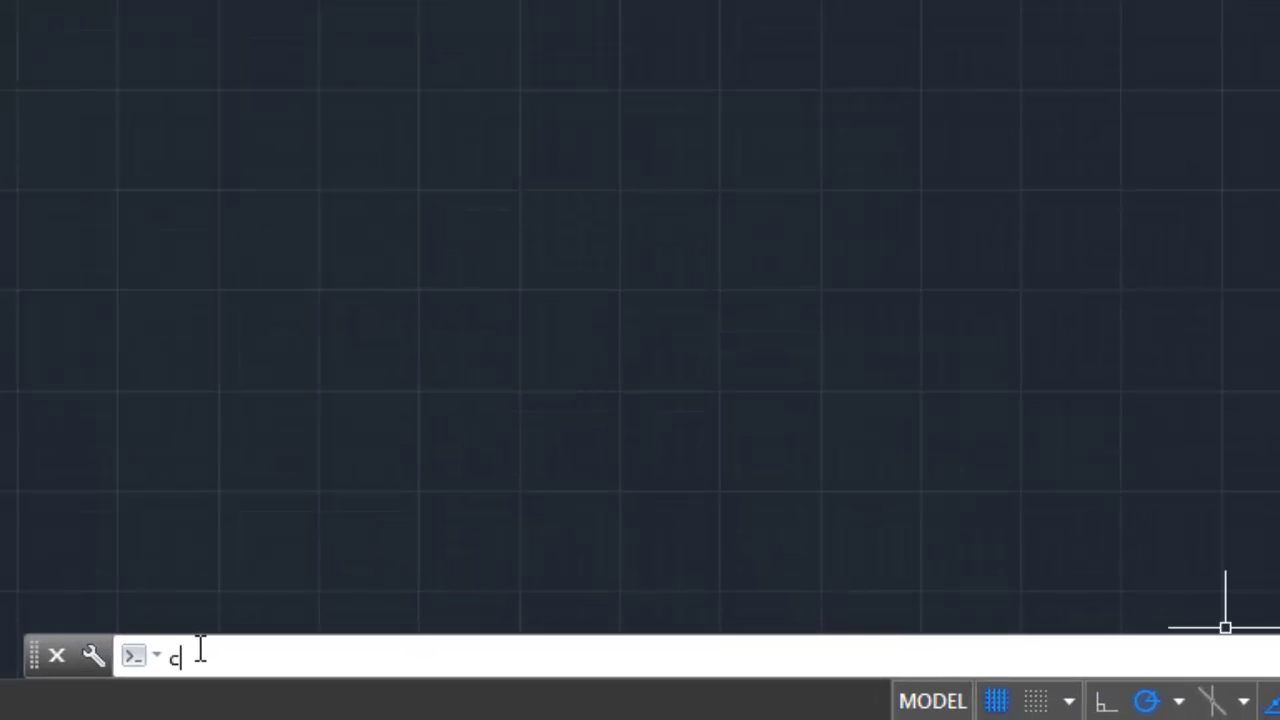
type("ui")
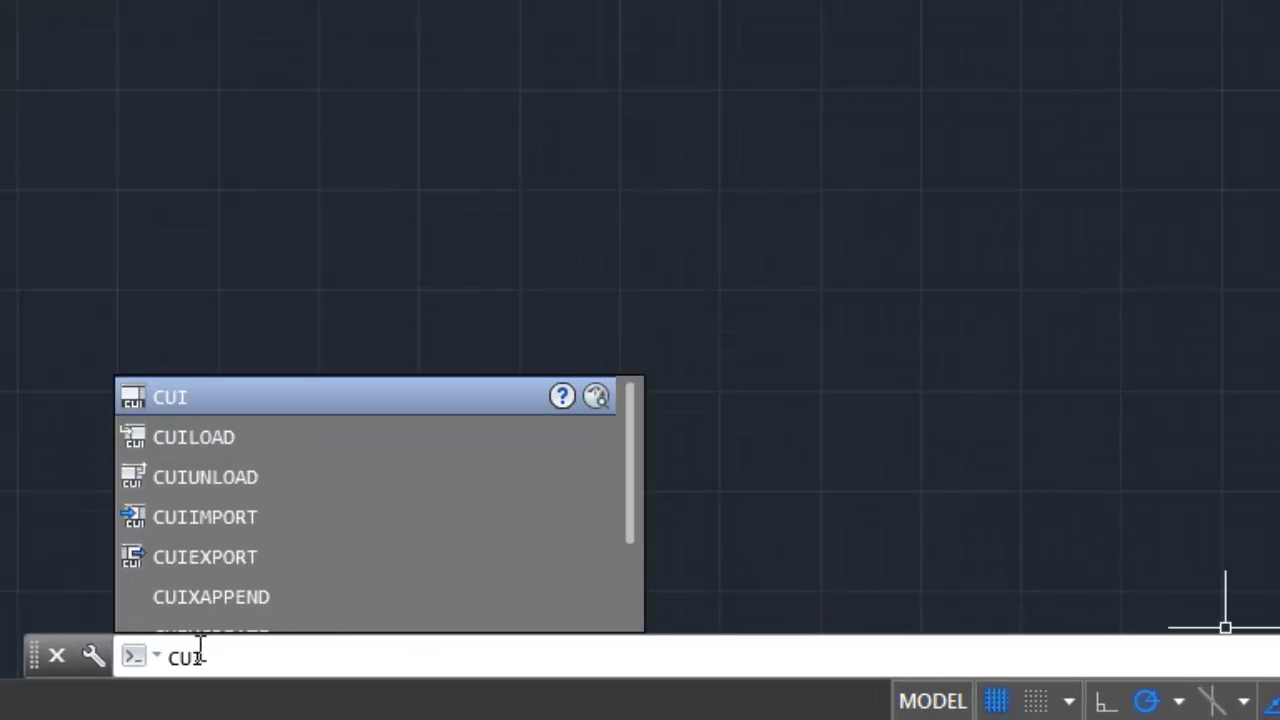
key("Return")
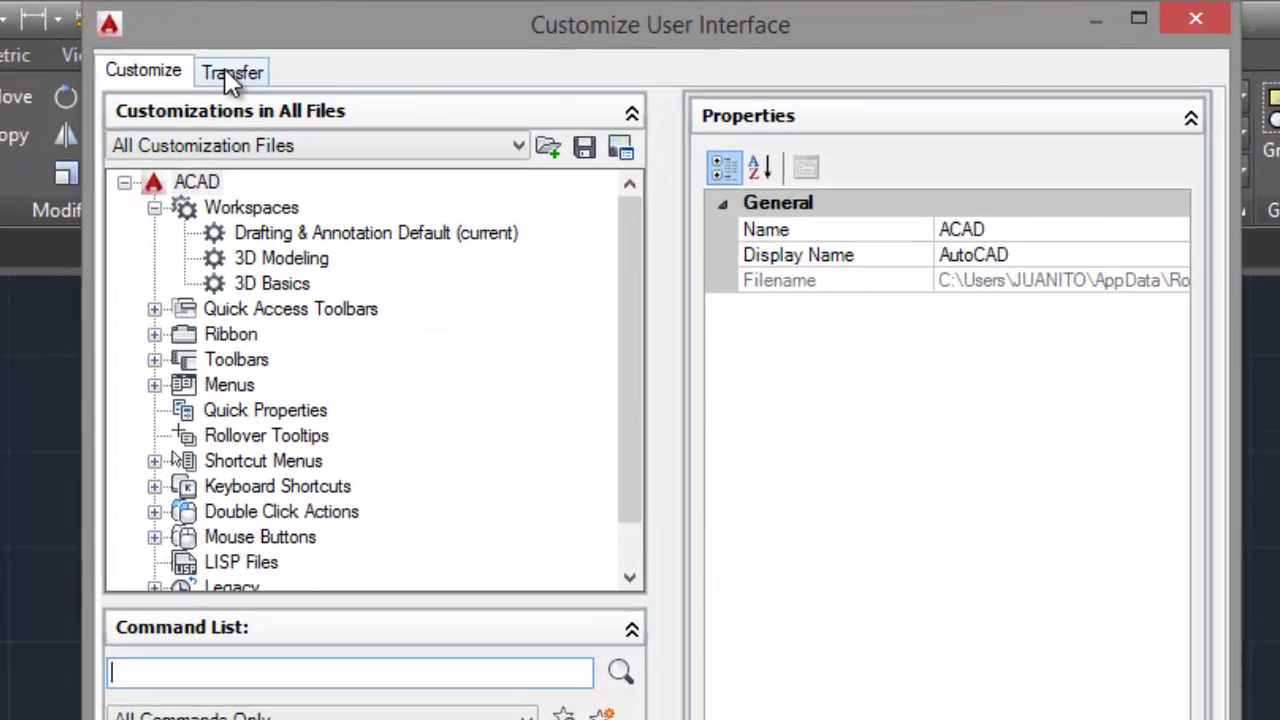
left_click(383, 45)
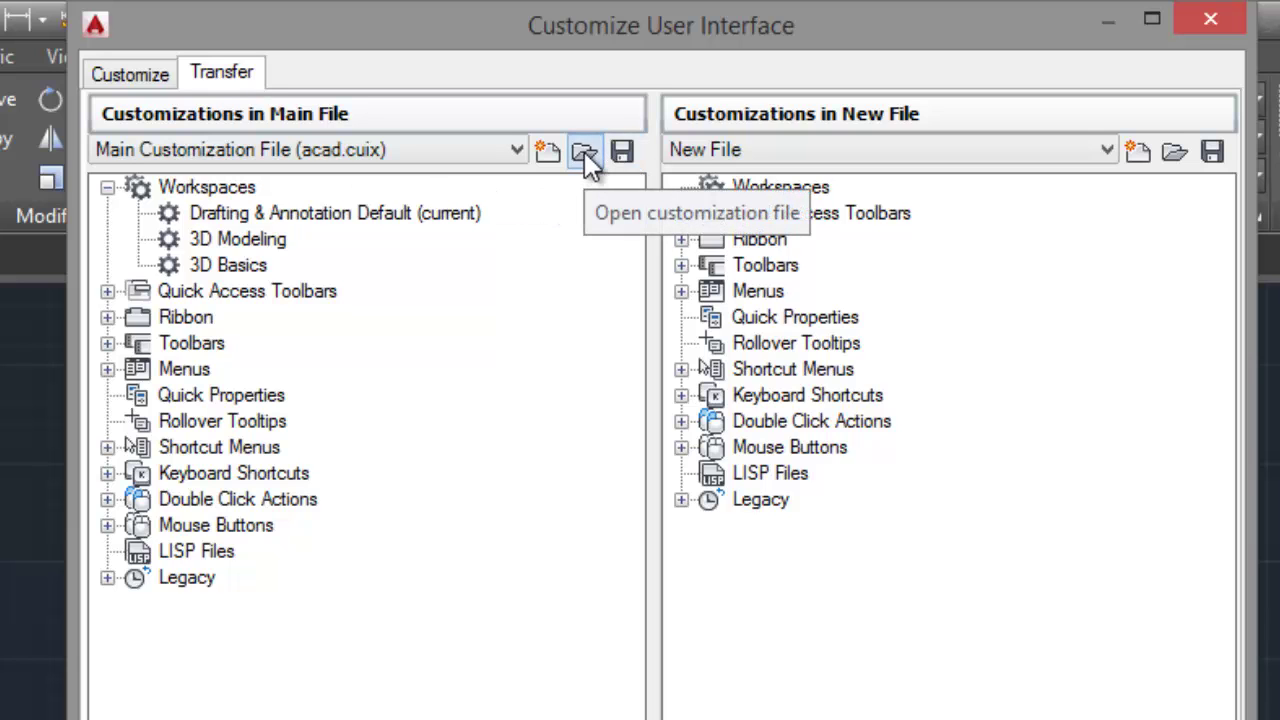
Load AC2014.cuix from the Cad Practice folder and select its AutoCAD Classic workspace.
left_click(584, 151)
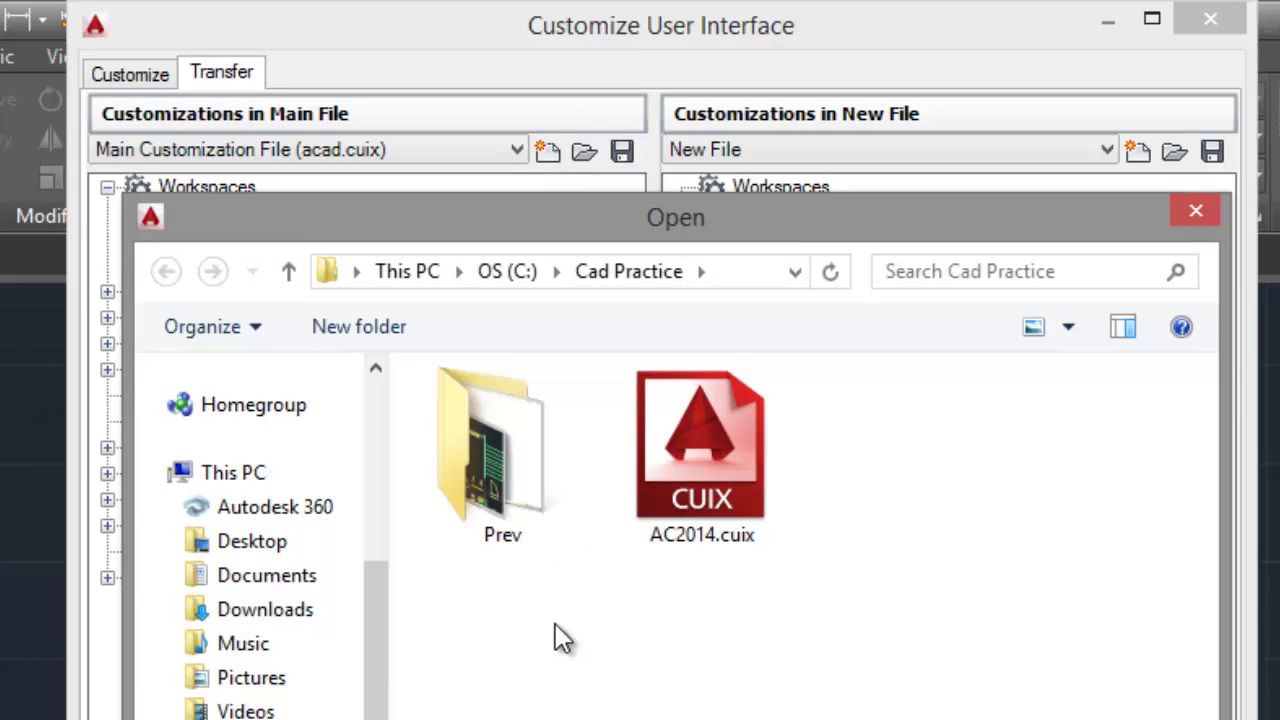
left_click(682, 473)
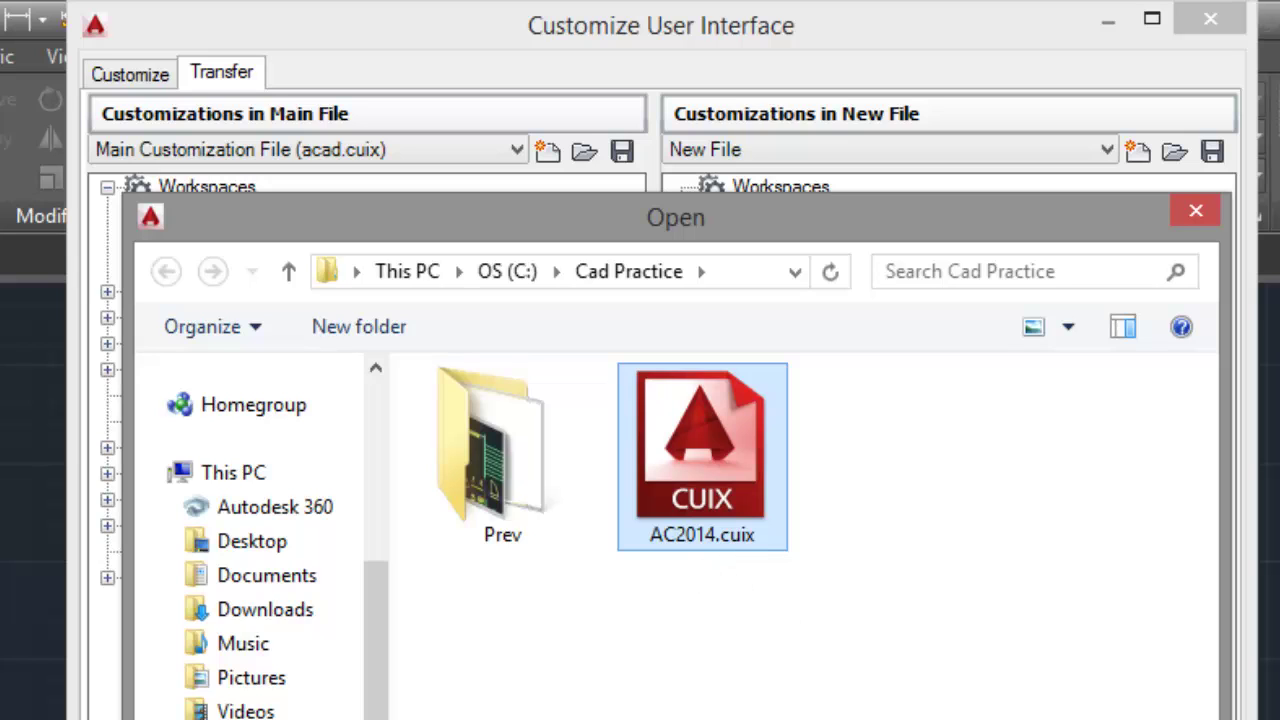
key("Return")
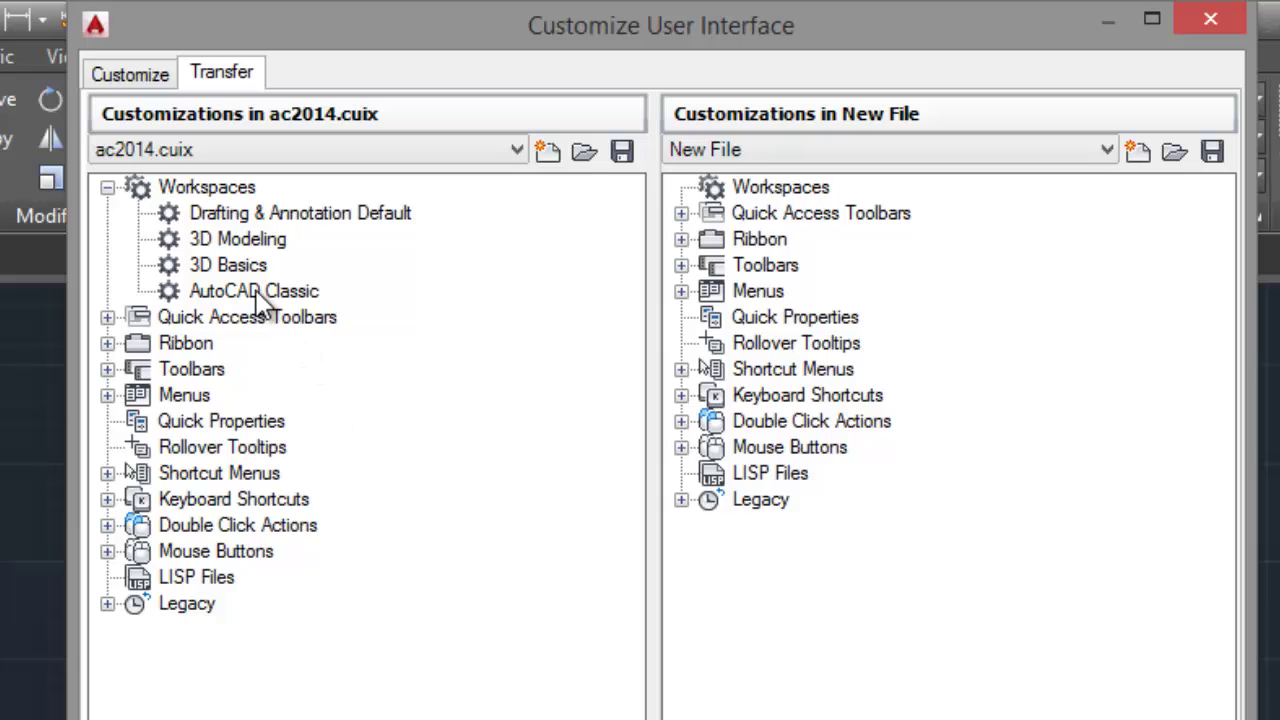
left_click(257, 292)
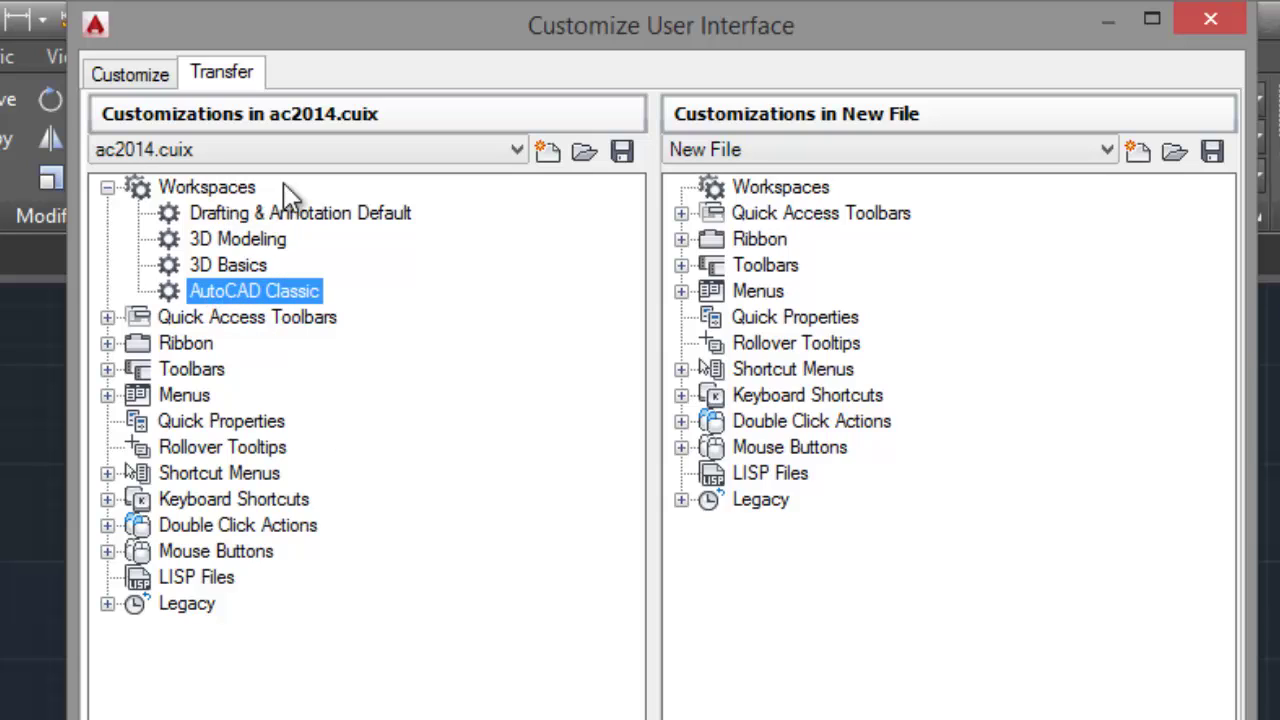
Copy the AutoCAD Classic workspace into the ACAD Workspaces node and apply the change.
right_click(285, 296)
left_click(365, 552)
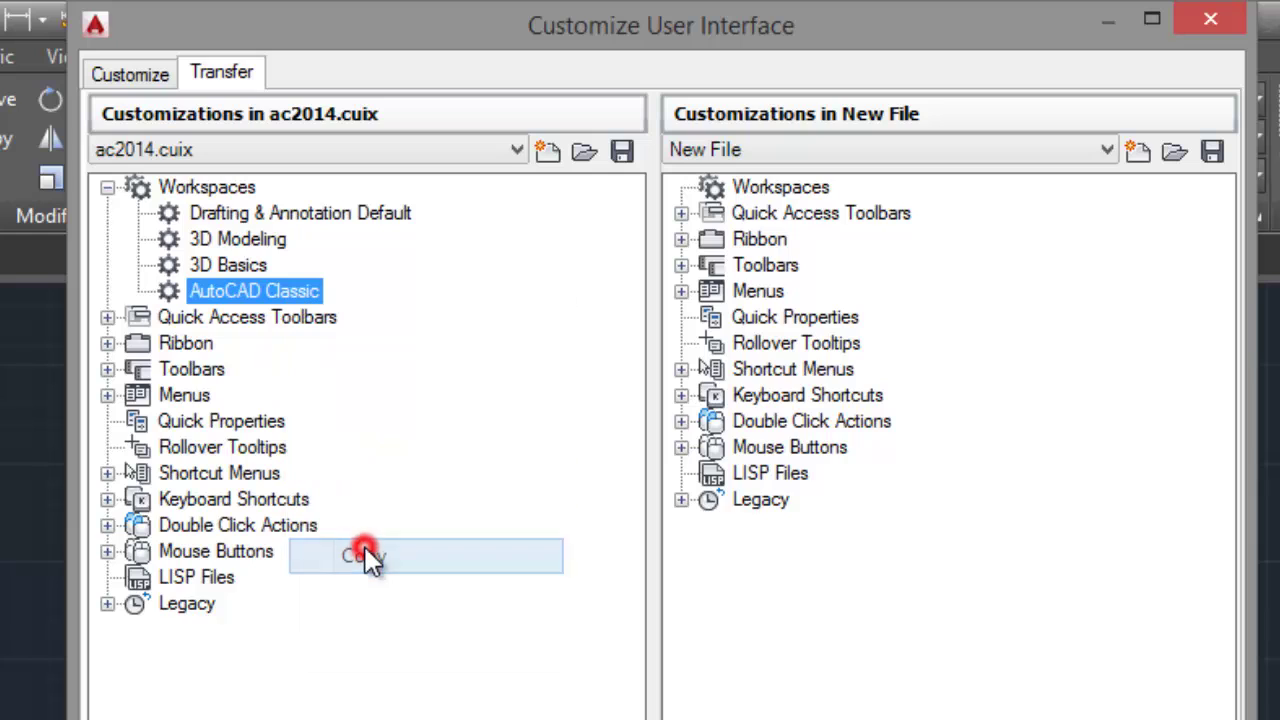
left_click(132, 75)
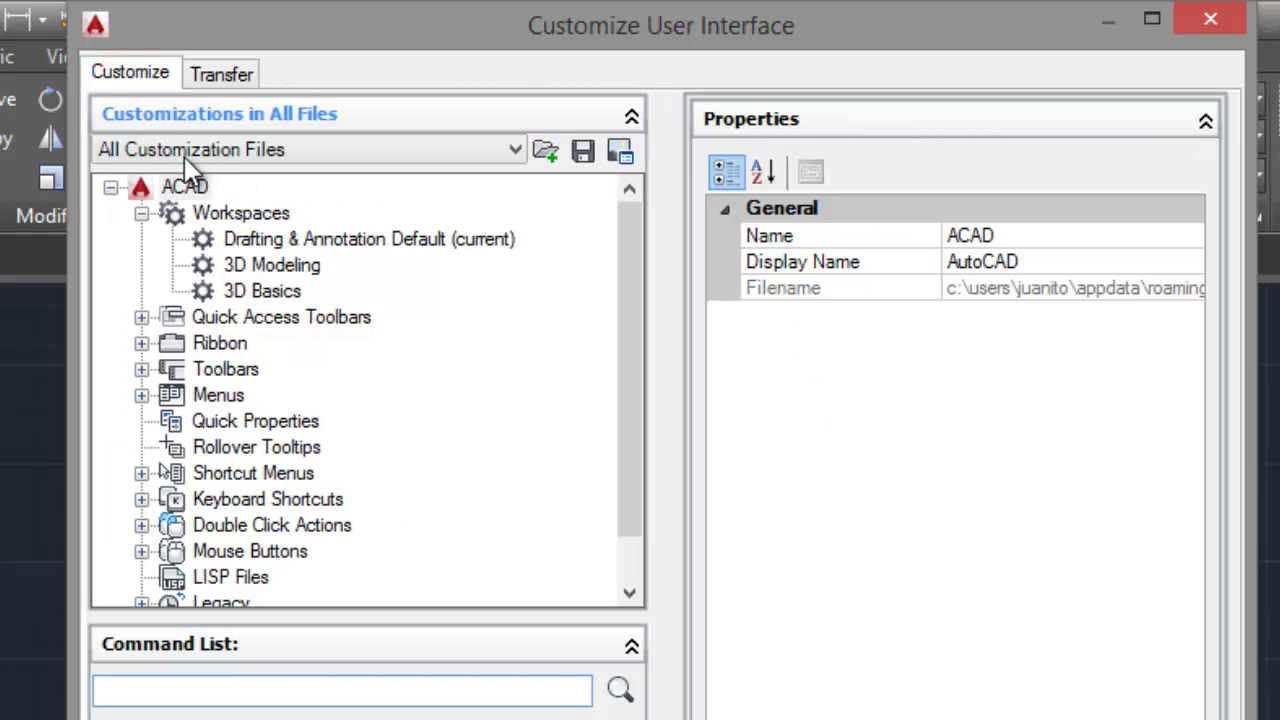
right_click(223, 210)
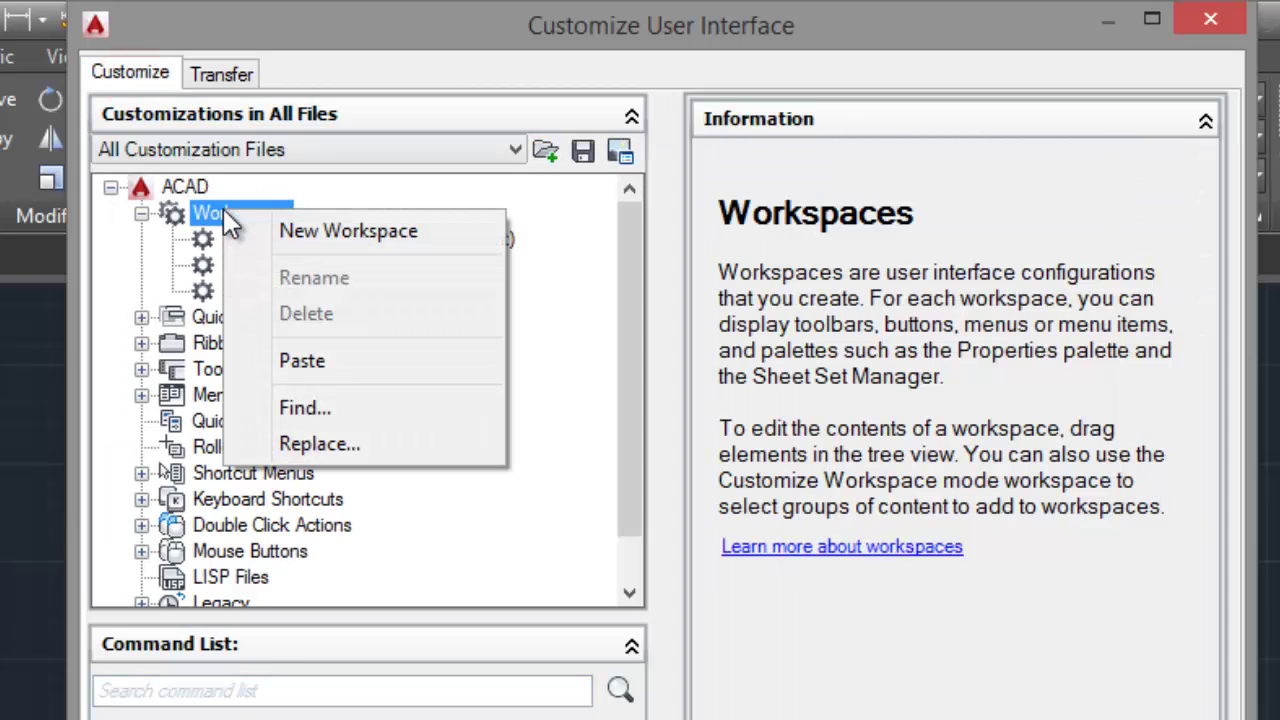
left_click(300, 361)
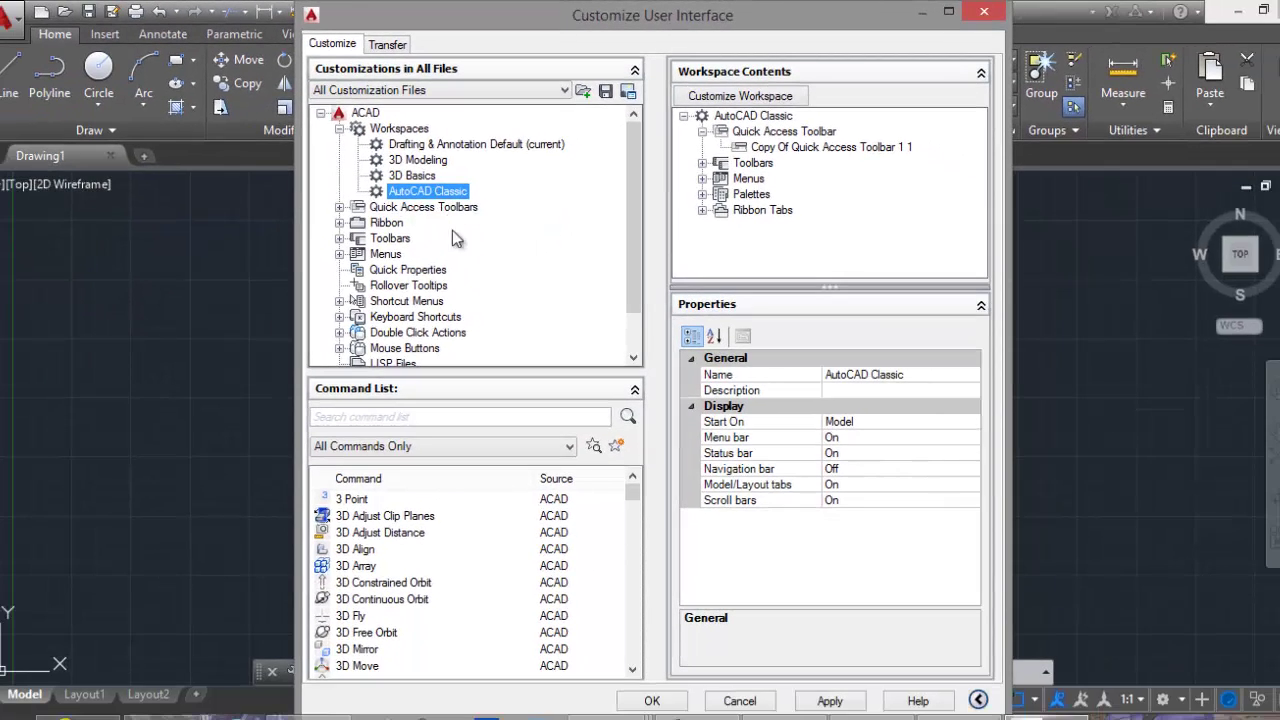
left_click(838, 703)
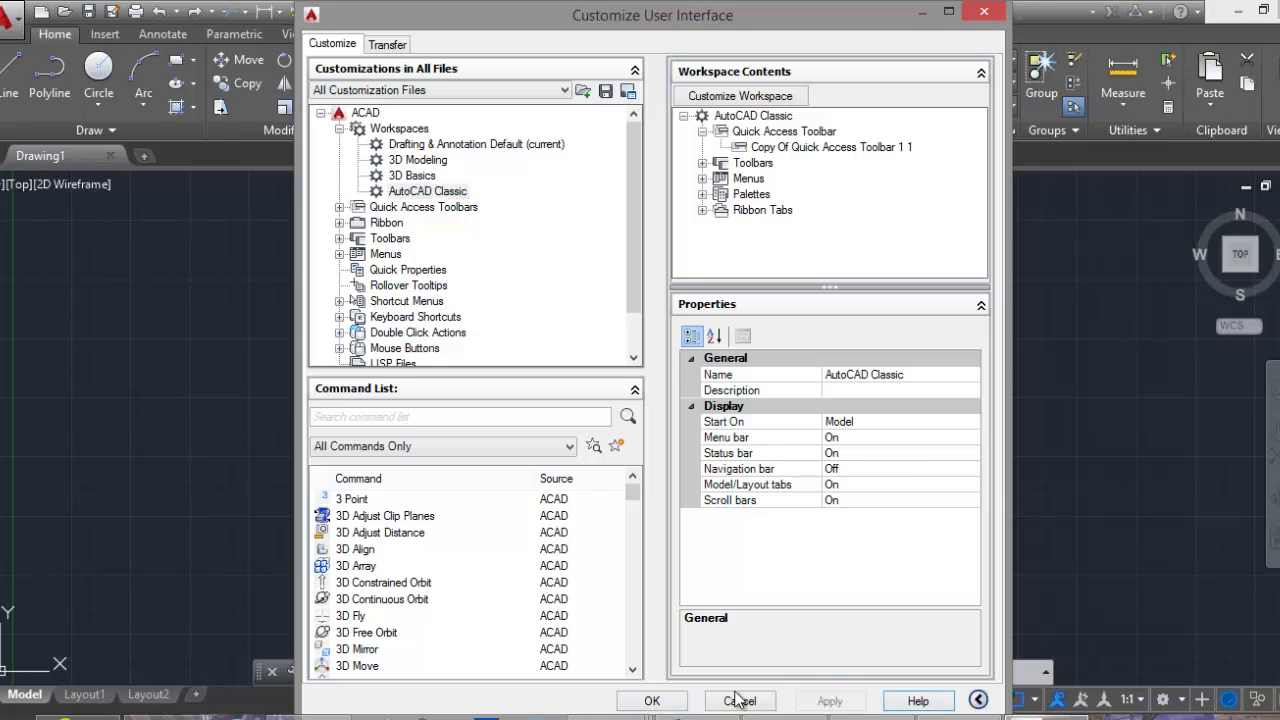
Close the customization editor with OK and switch to the AutoCAD Classic workspace.
left_click(652, 701)
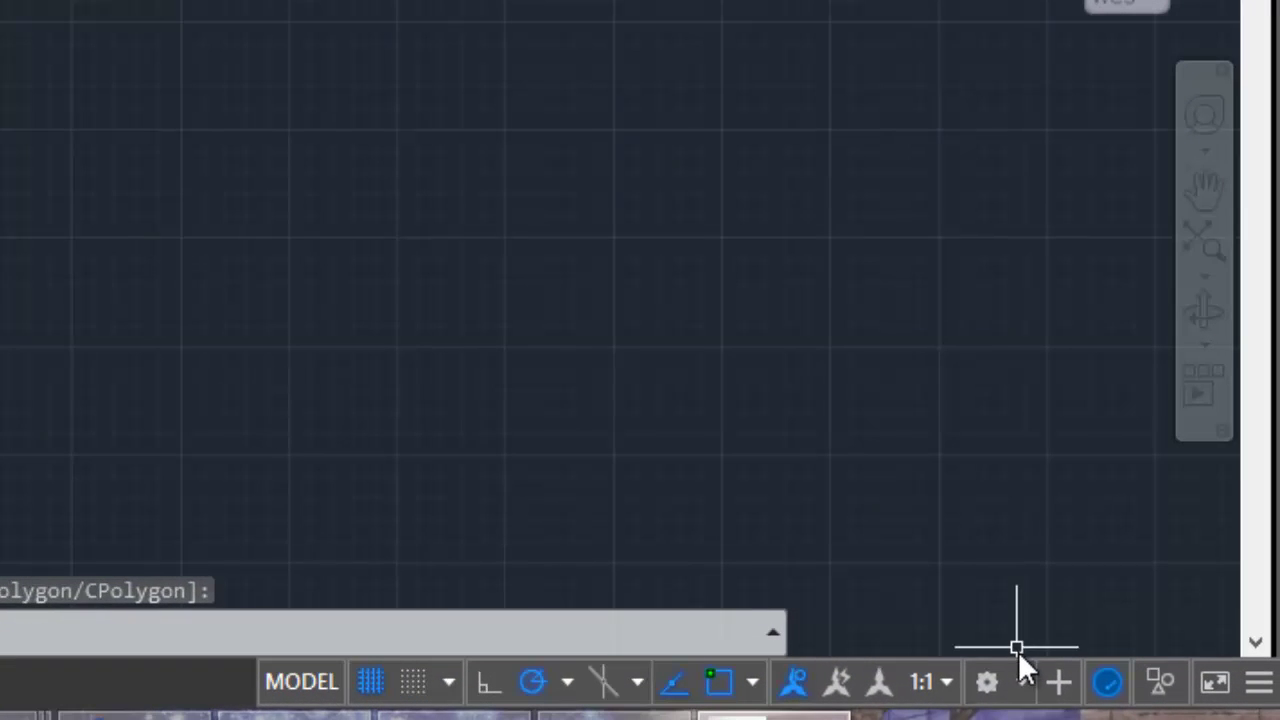
left_click(1020, 681)
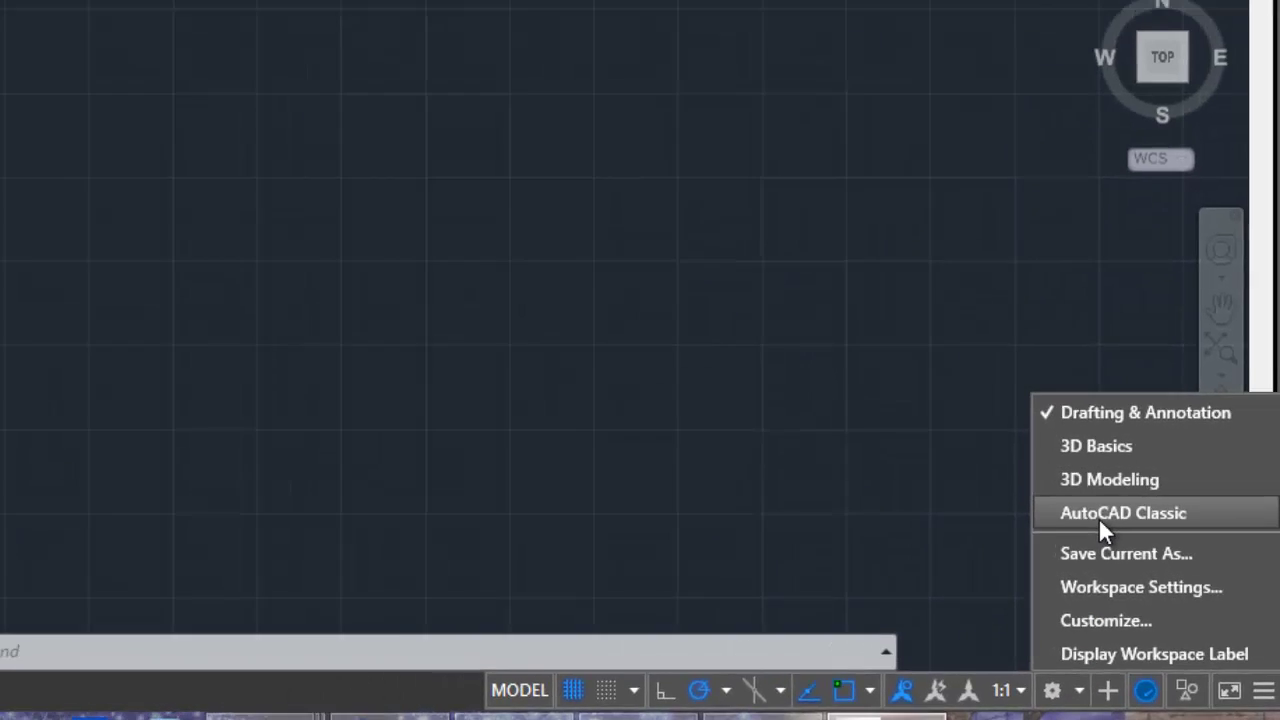
left_click(1046, 457)
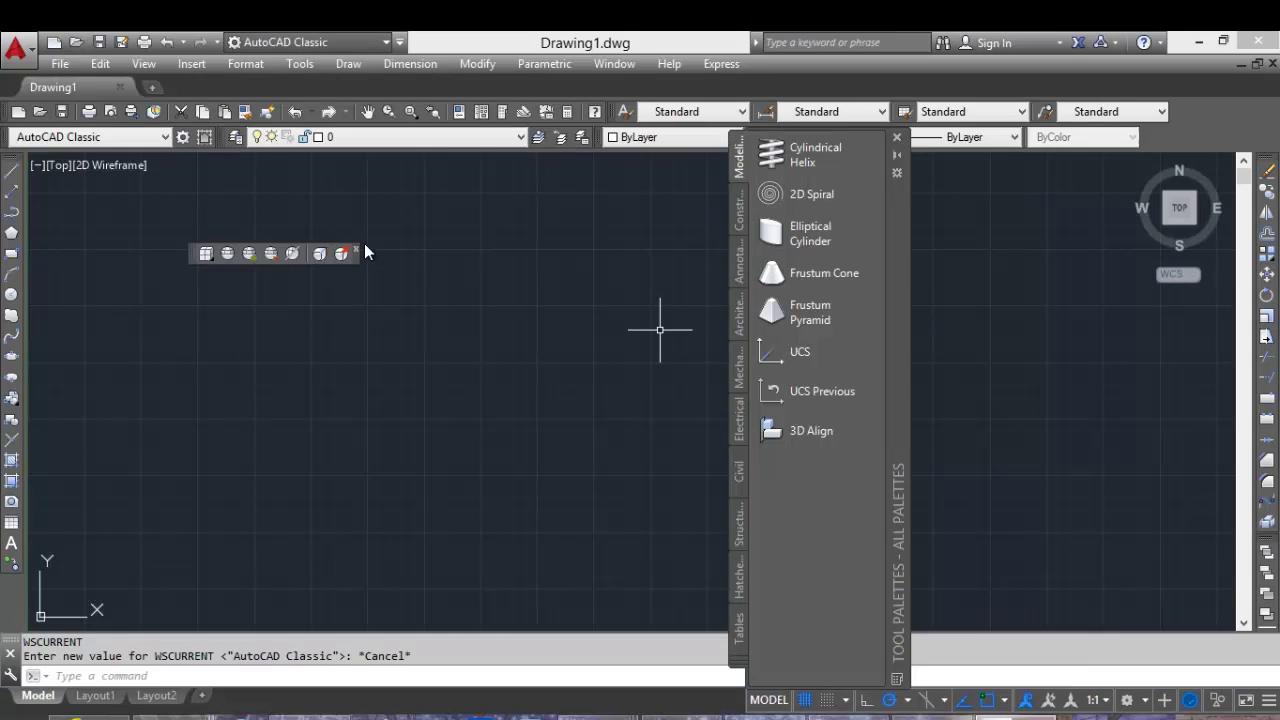
Close the tool palettes, switch back to Drafting & Annotation, and close the leftover floating palette.
left_click(897, 139)
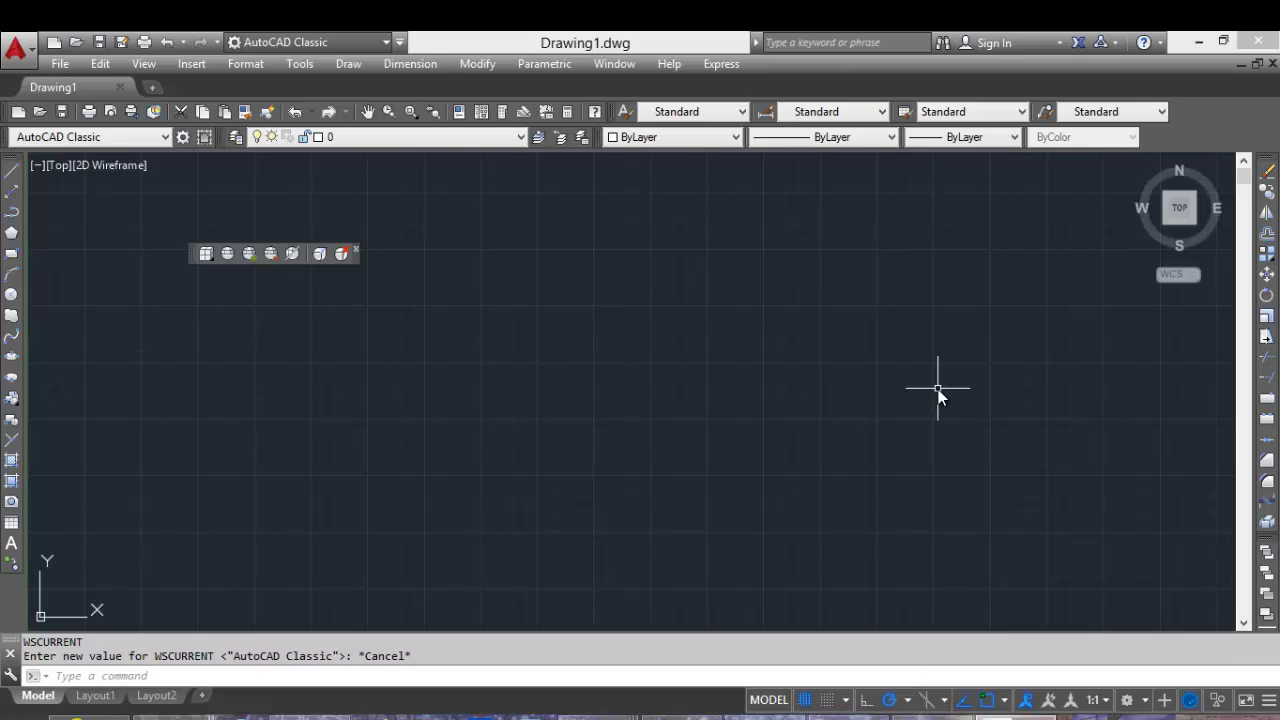
left_click(1128, 700)
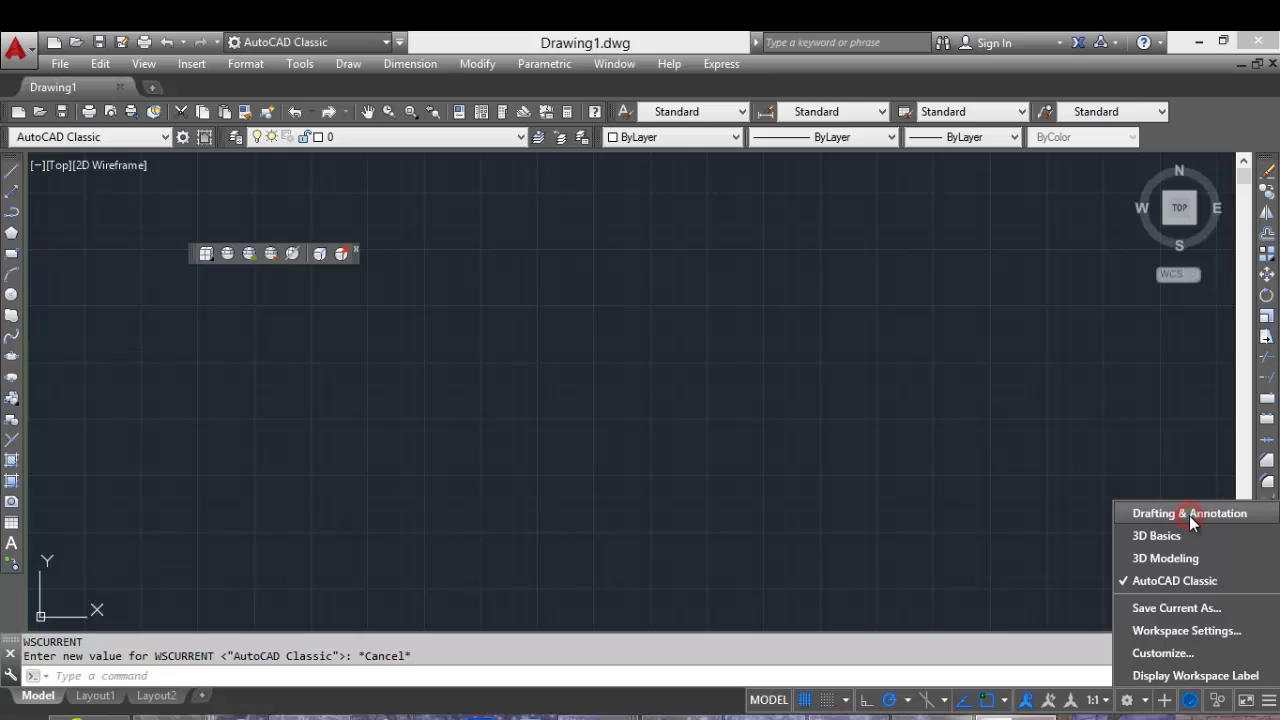
left_click(1189, 513)
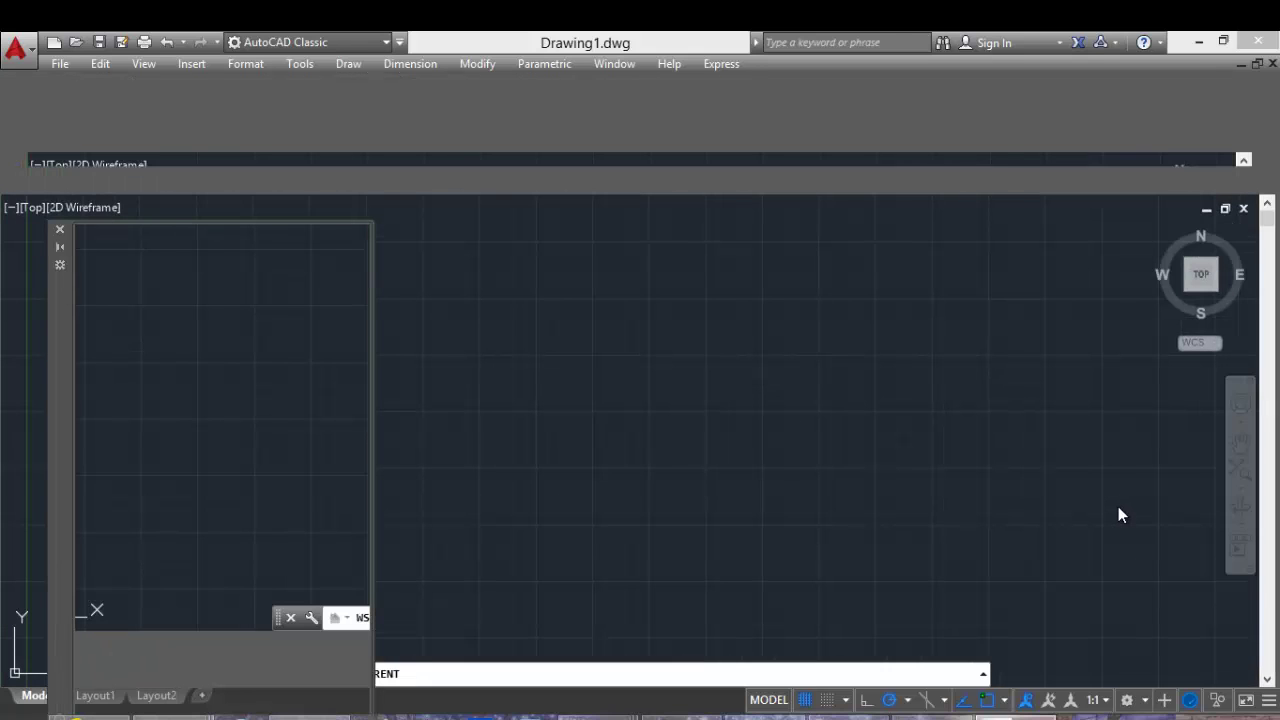
left_click(63, 228)
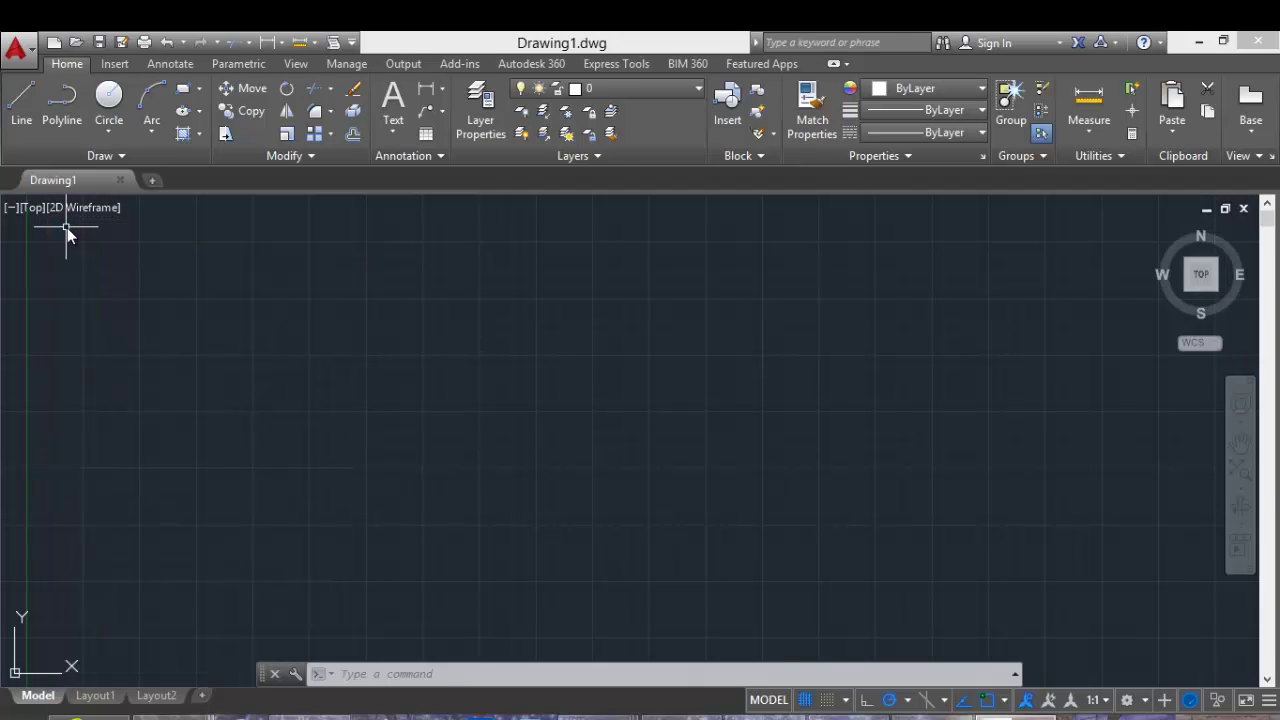
Turn on Show Menu Bar from the Quick Access Toolbar dropdown.
left_click(351, 43)
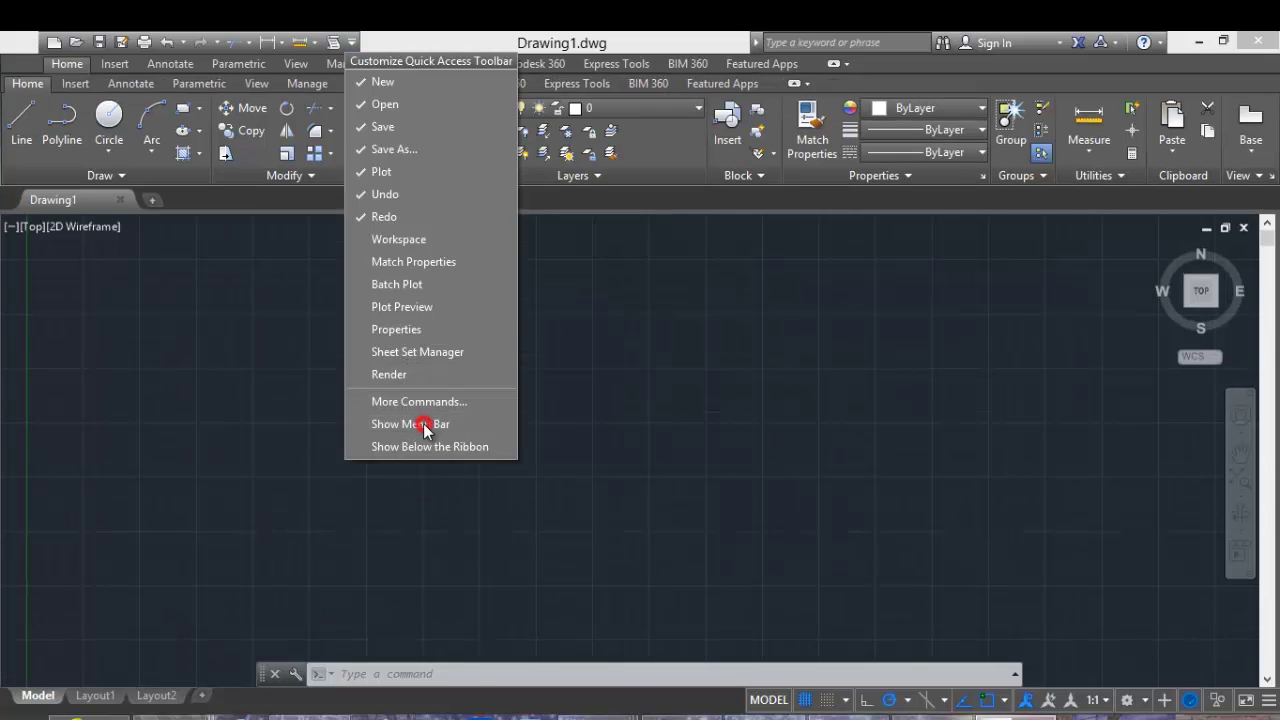
left_click(423, 424)
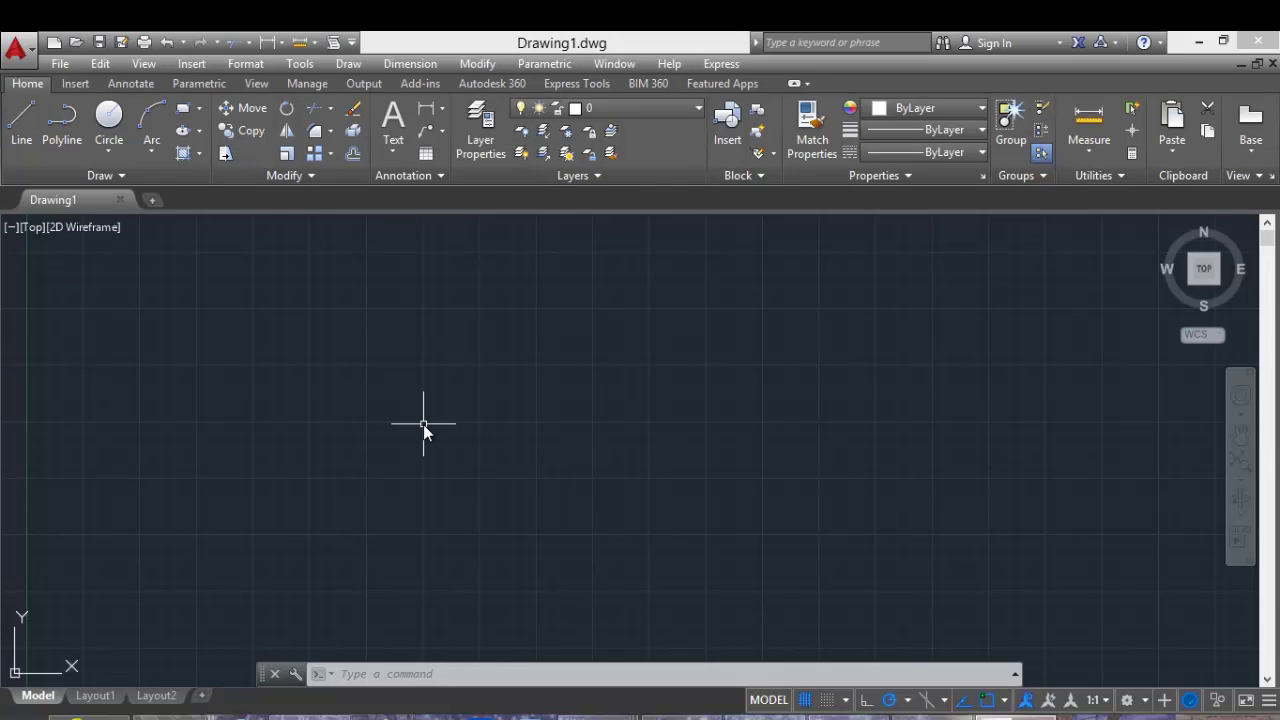
Hide the ribbon with the RIBBONCLOSE command.
left_click(400, 673)
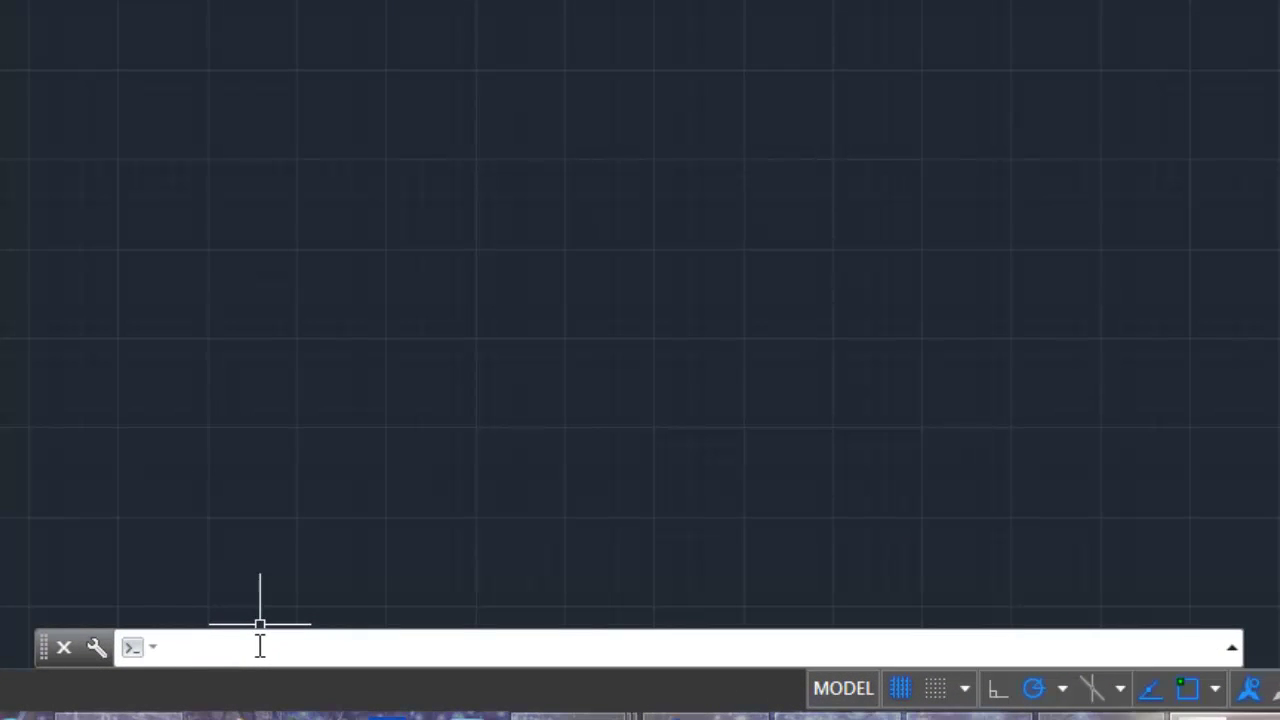
type("ribbon")
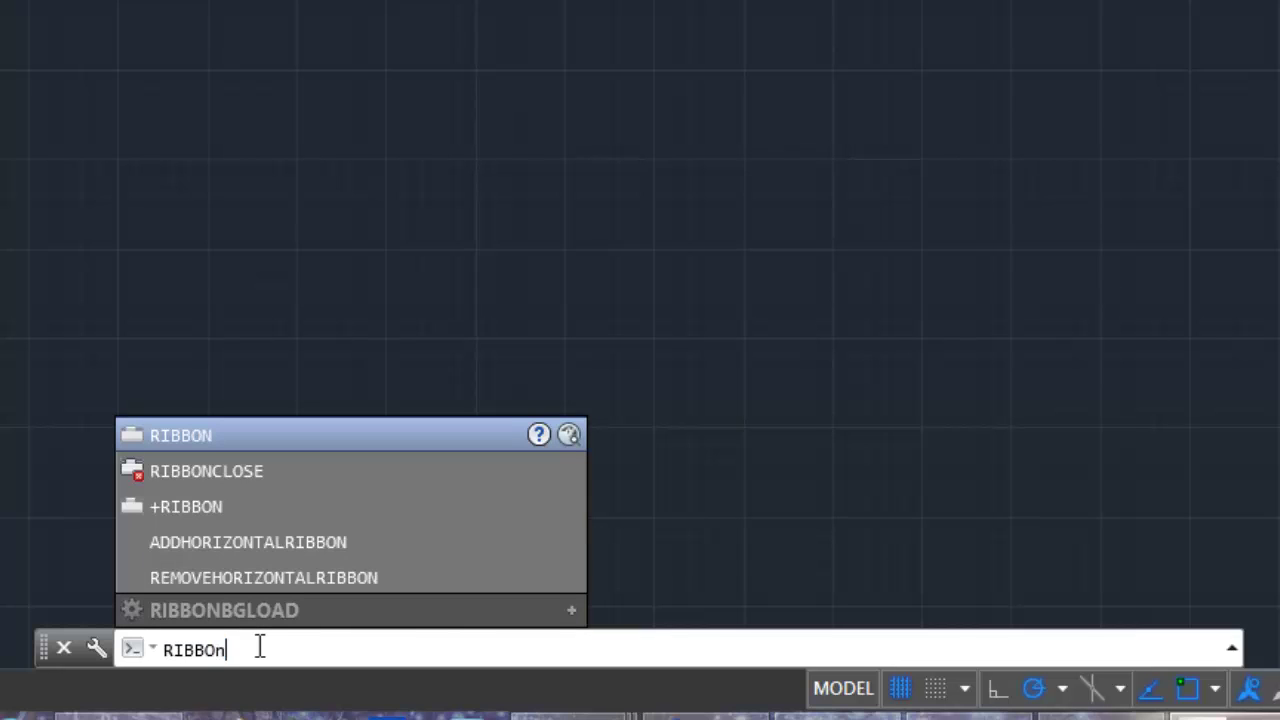
type("close")
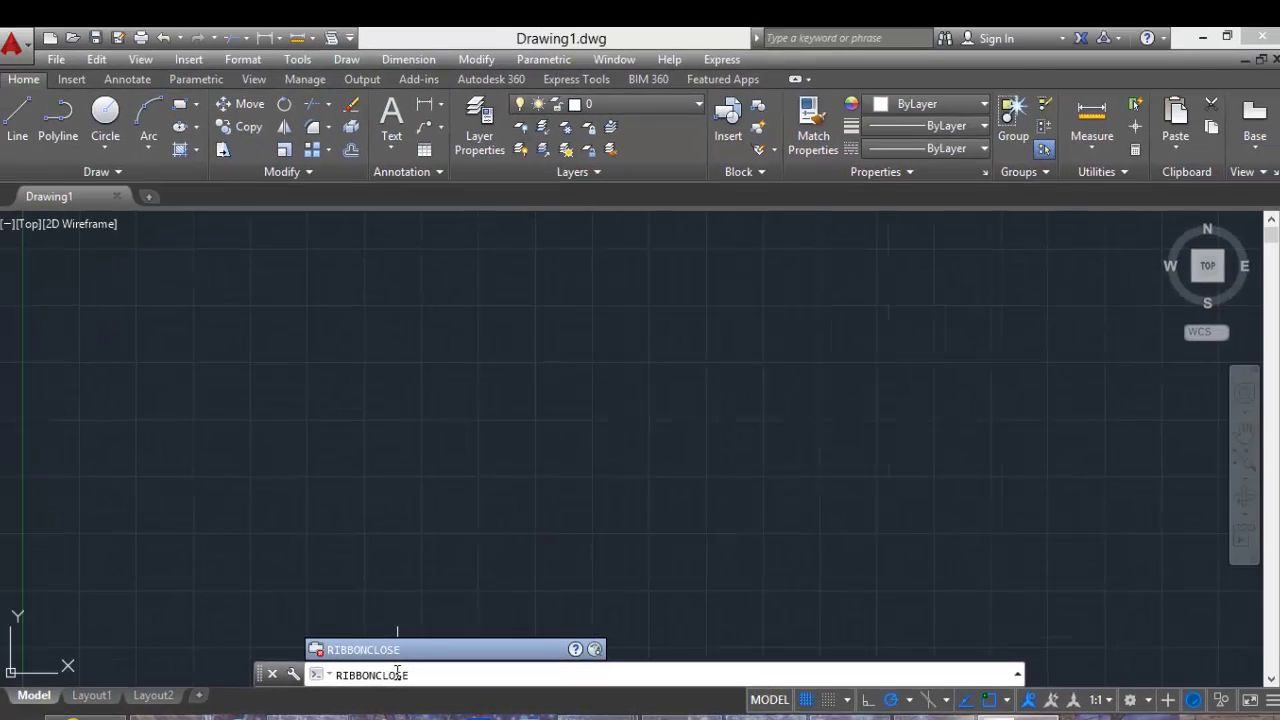
key("Return")
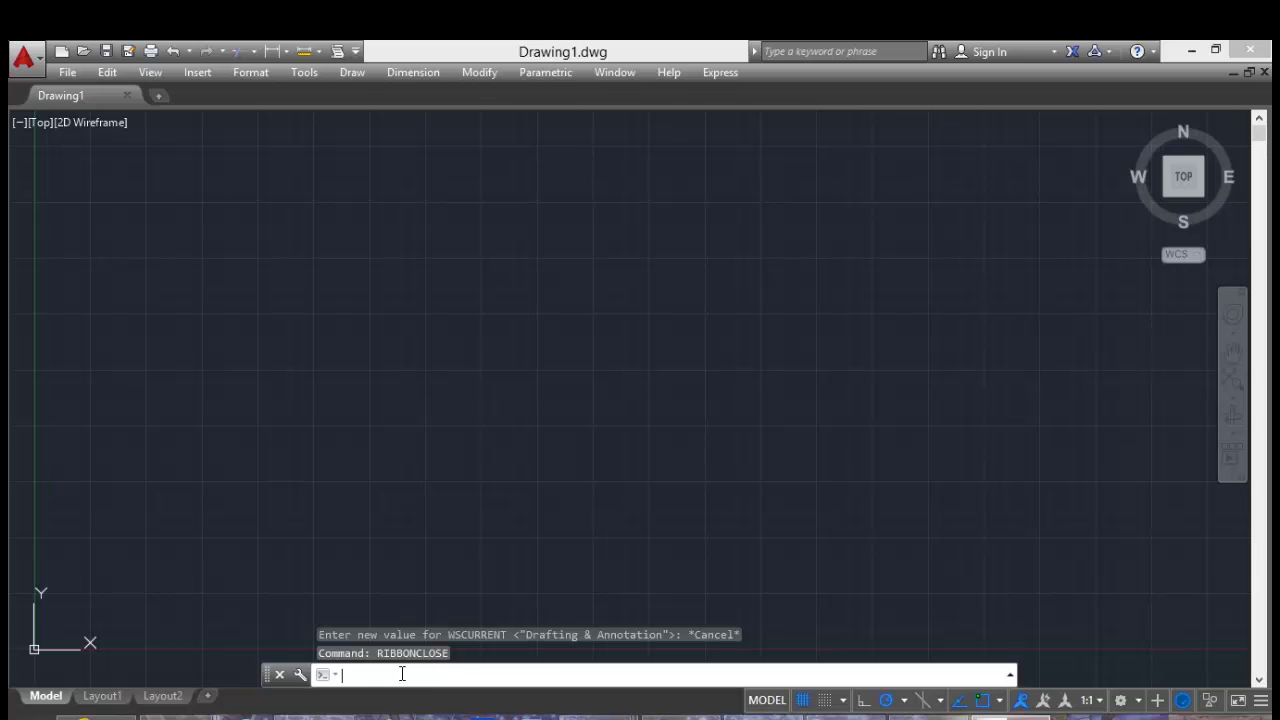
Display the Draw toolbar via Tools > Toolbars > AutoCAD.
left_click(305, 74)
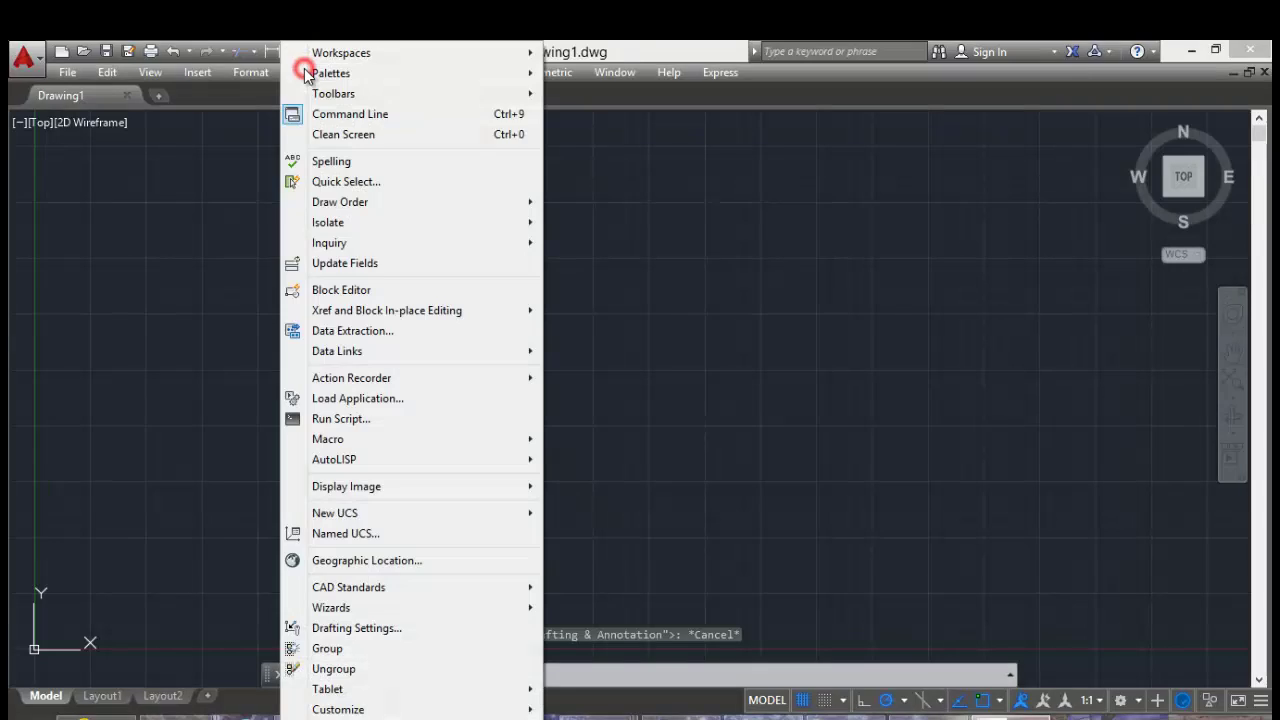
mouse_move(340, 93)
mouse_move(651, 93)
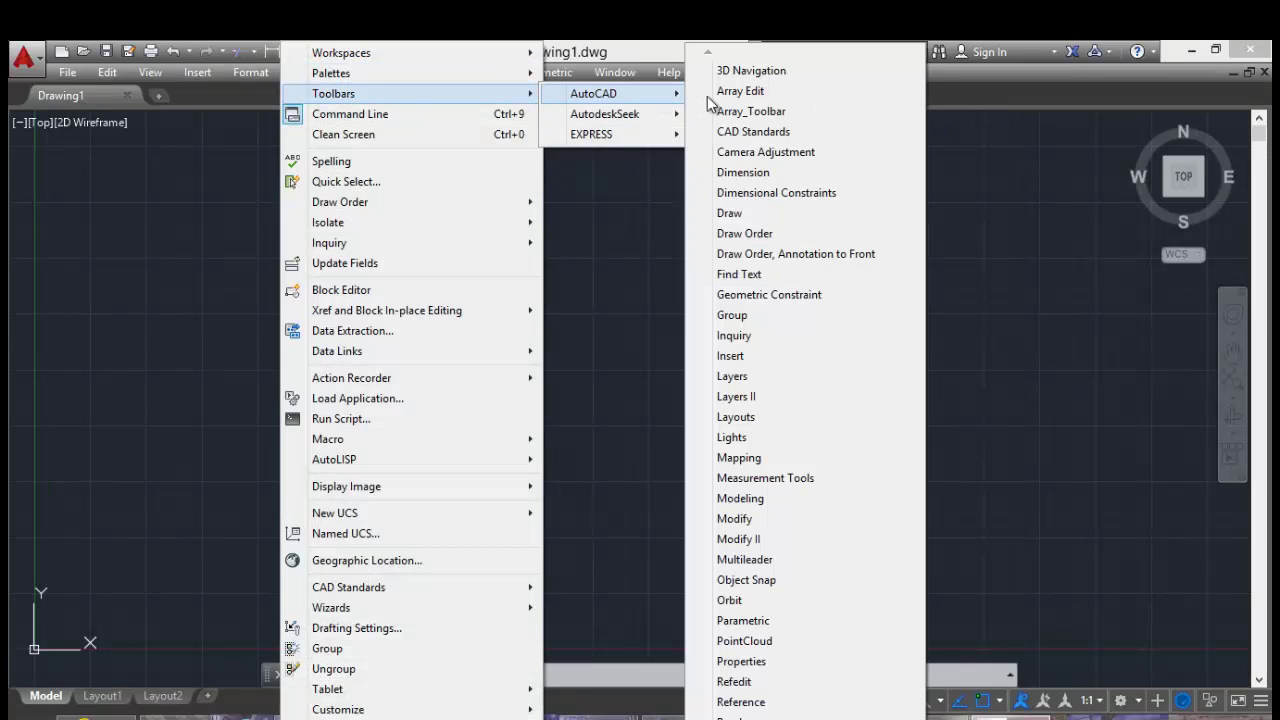
left_click(754, 213)
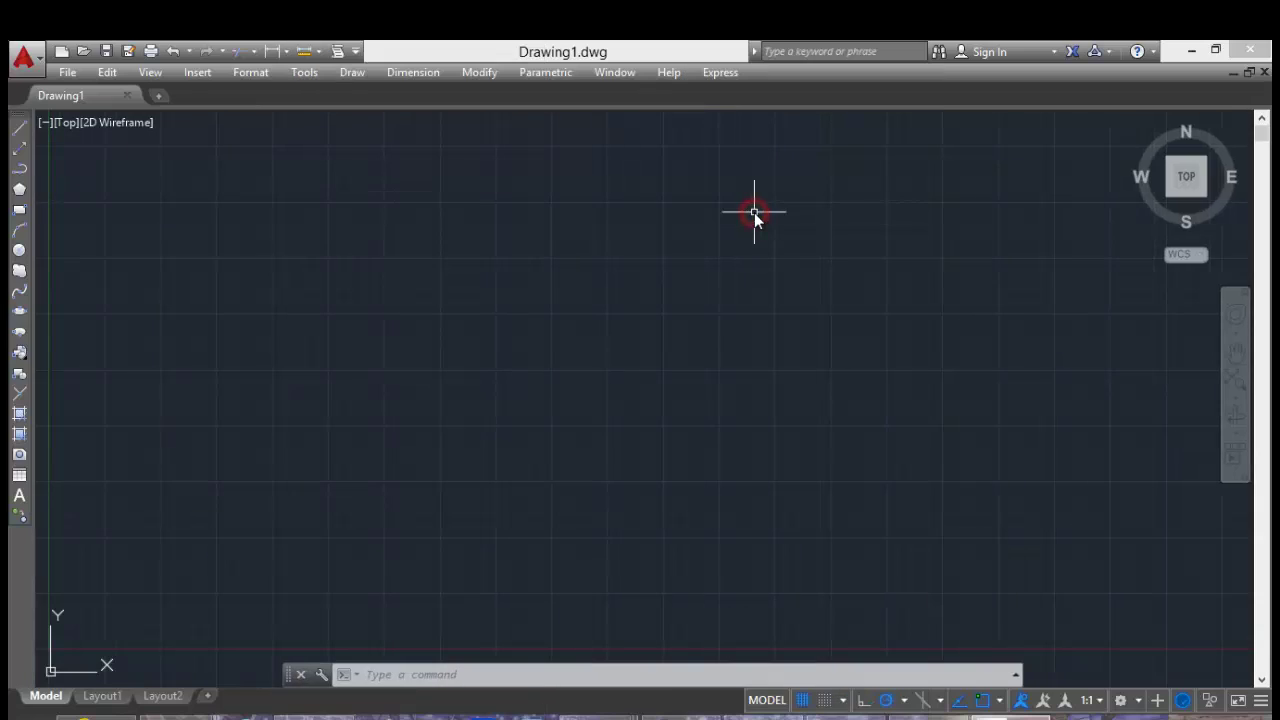
Display the Layers toolbar via Tools > Toolbars > AutoCAD.
left_click(305, 73)
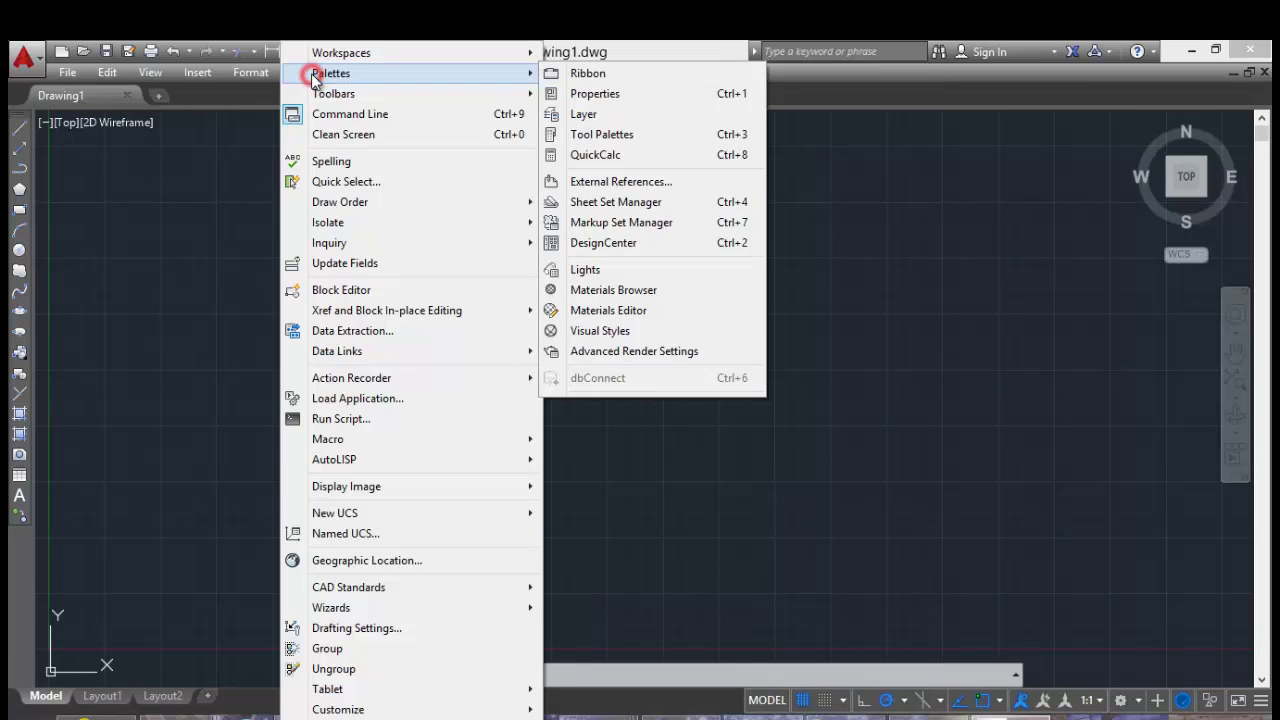
mouse_move(437, 100)
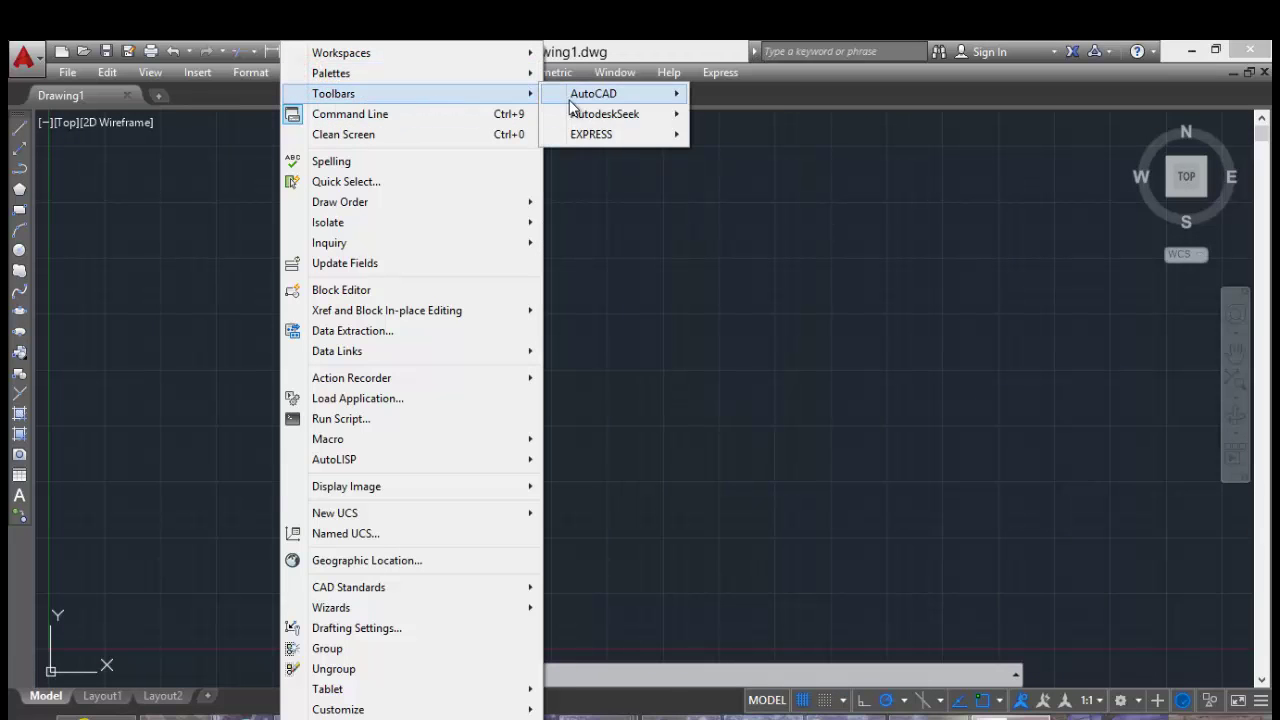
mouse_move(595, 95)
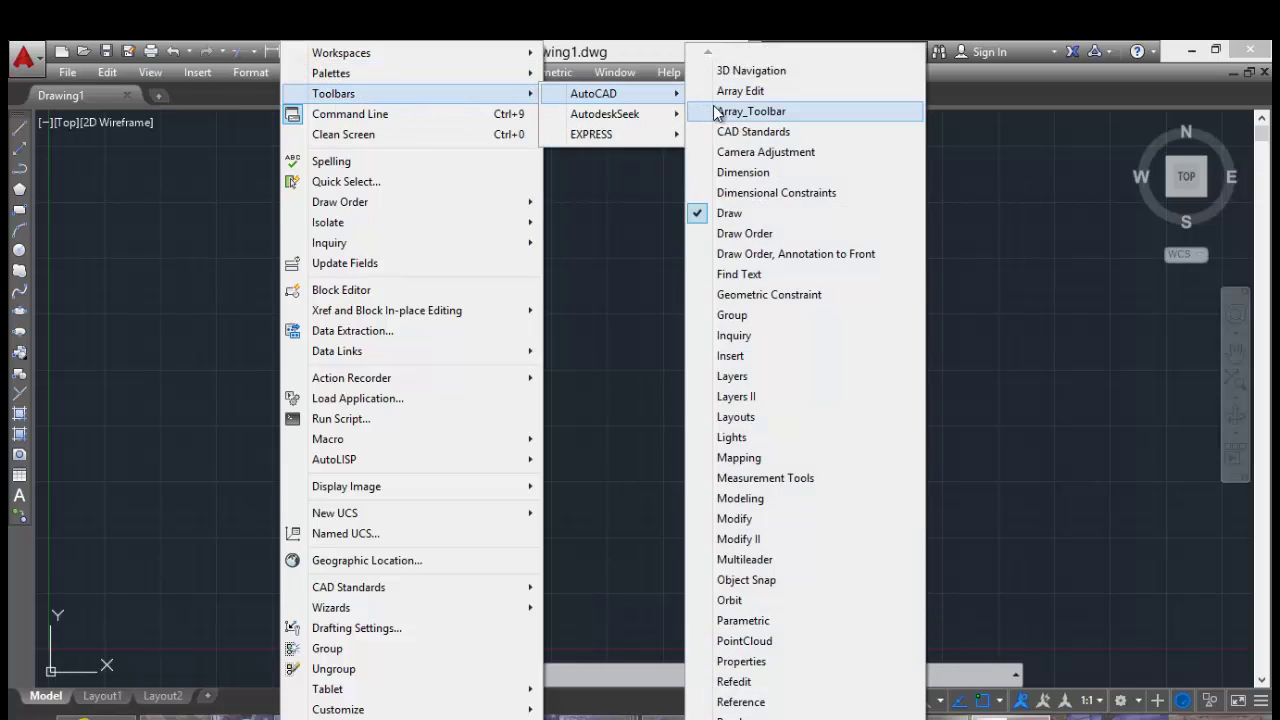
left_click(773, 380)
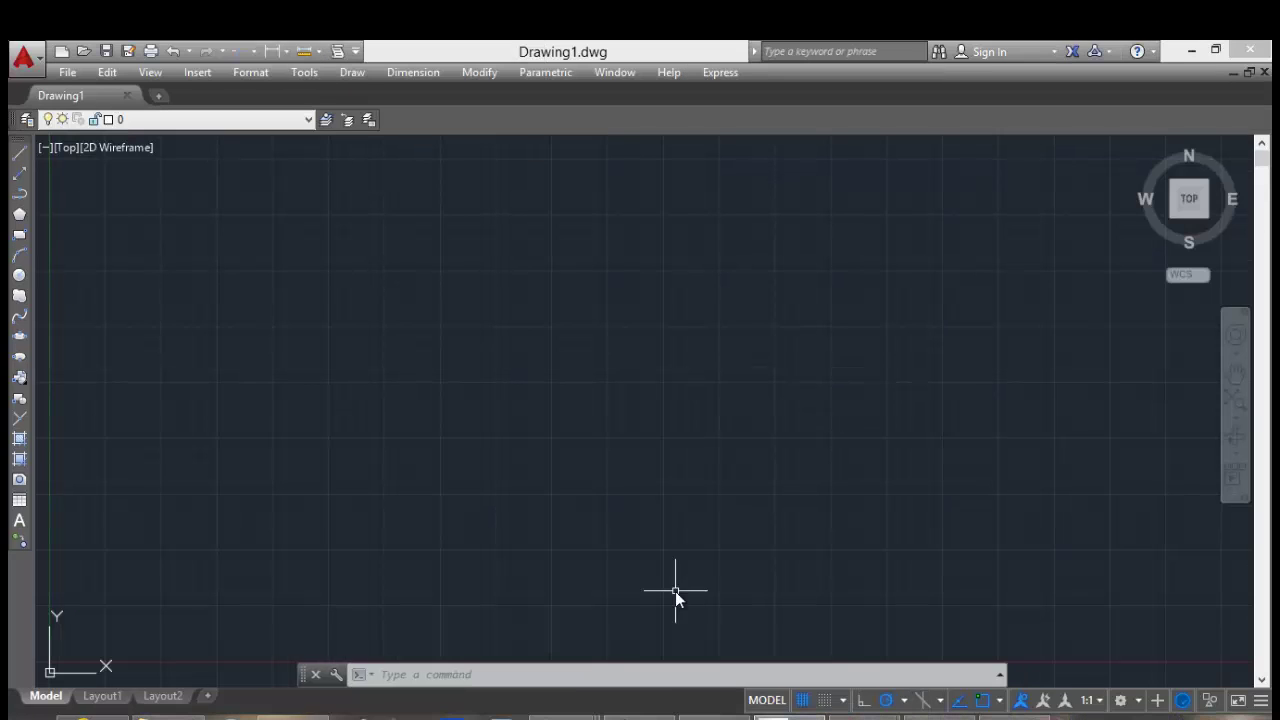
left_click(304, 72)
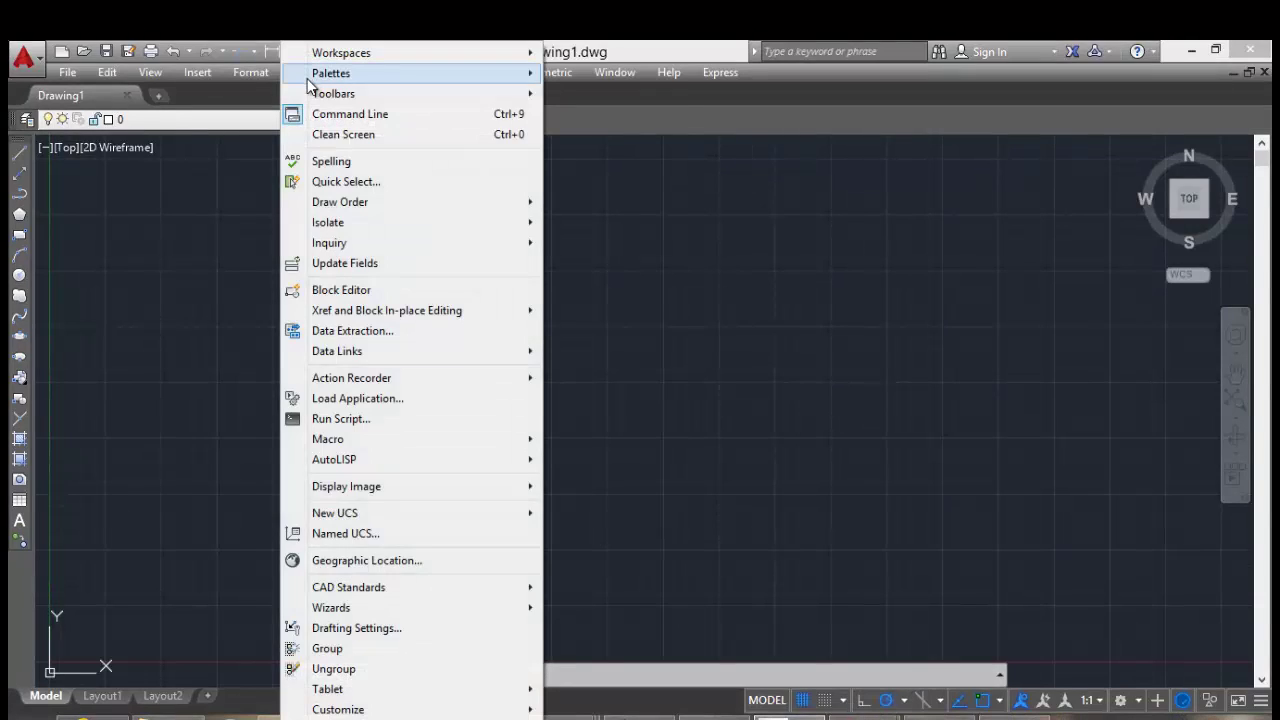
mouse_move(460, 98)
mouse_move(618, 100)
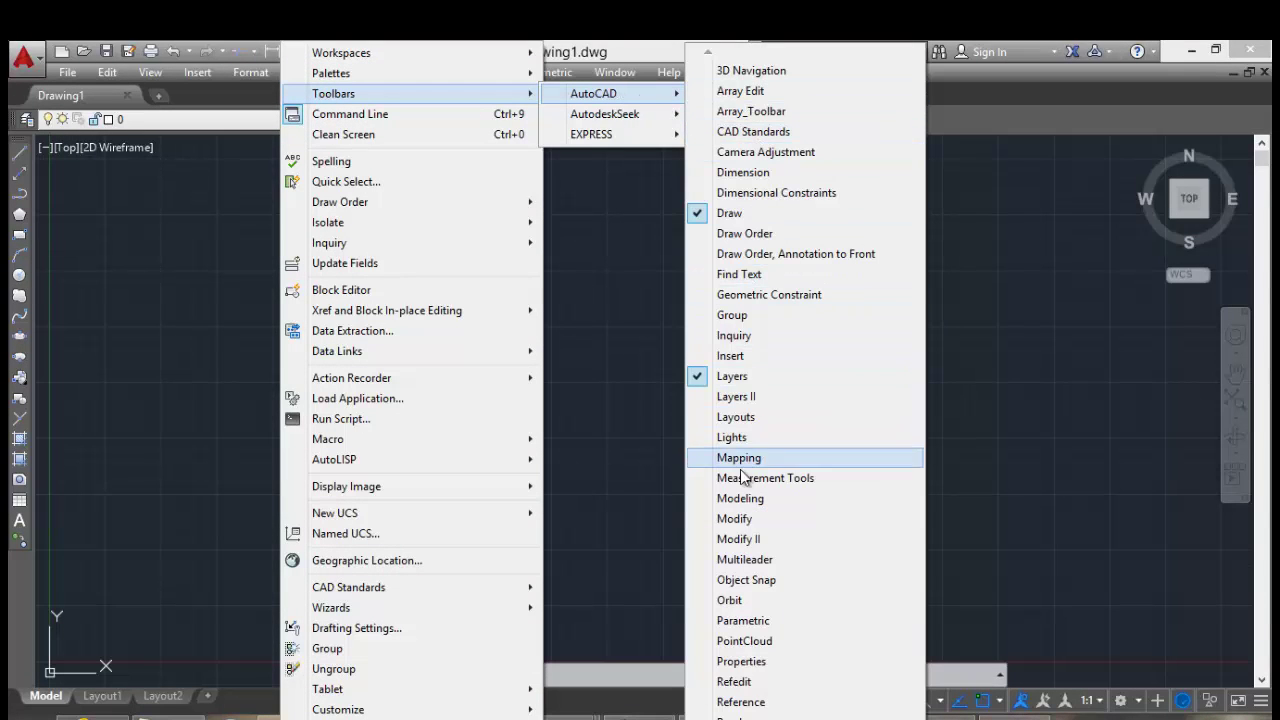
Display the Modify and Properties toolbars.
left_click(734, 519)
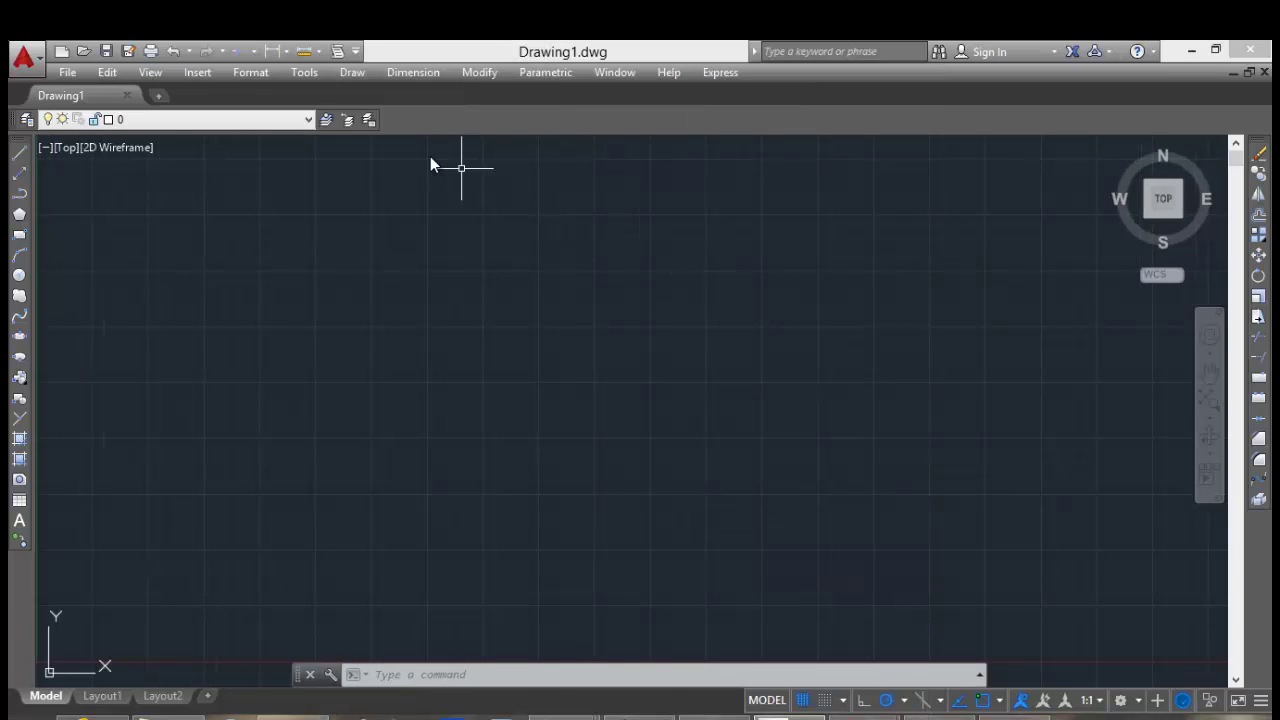
left_click(305, 74)
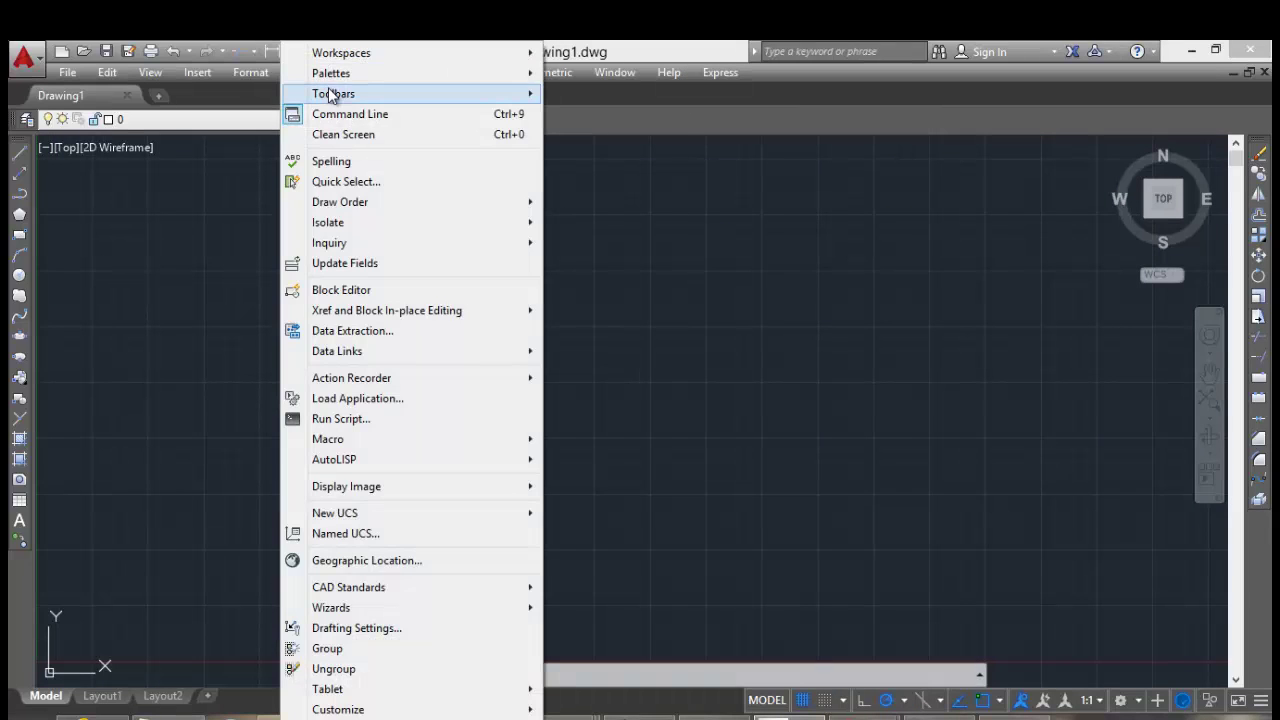
mouse_move(334, 94)
mouse_move(600, 94)
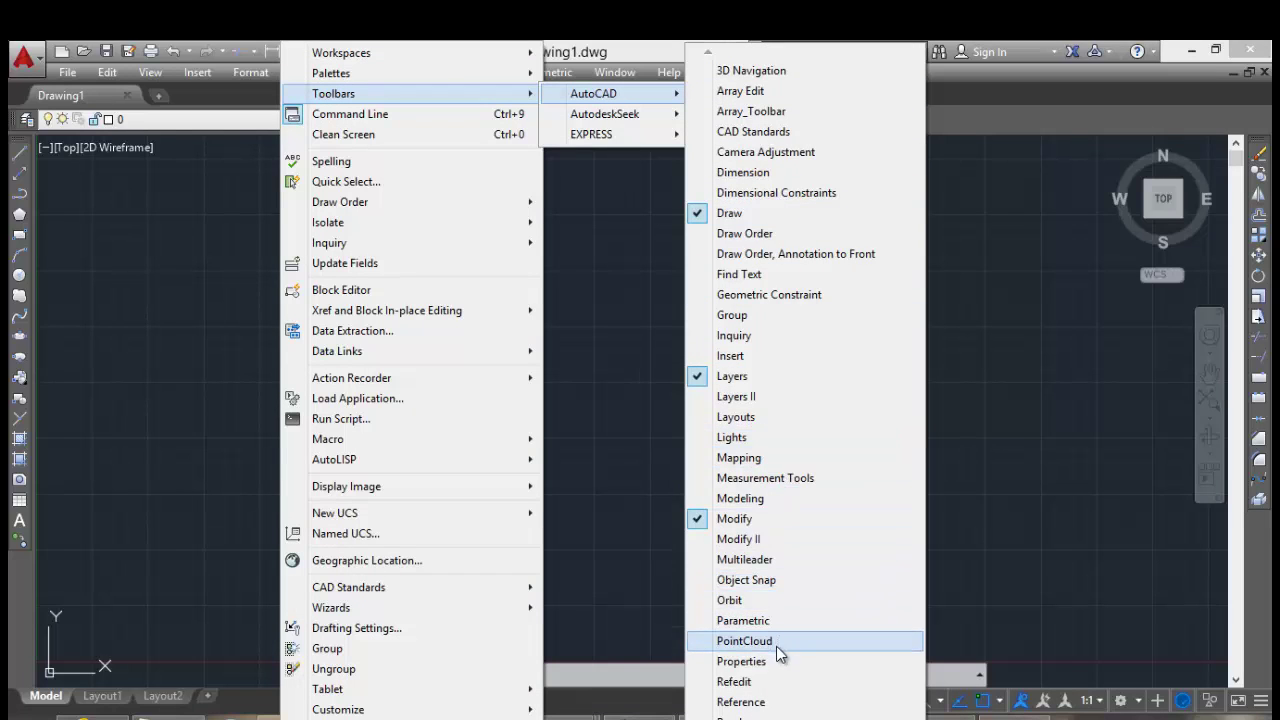
left_click(725, 661)
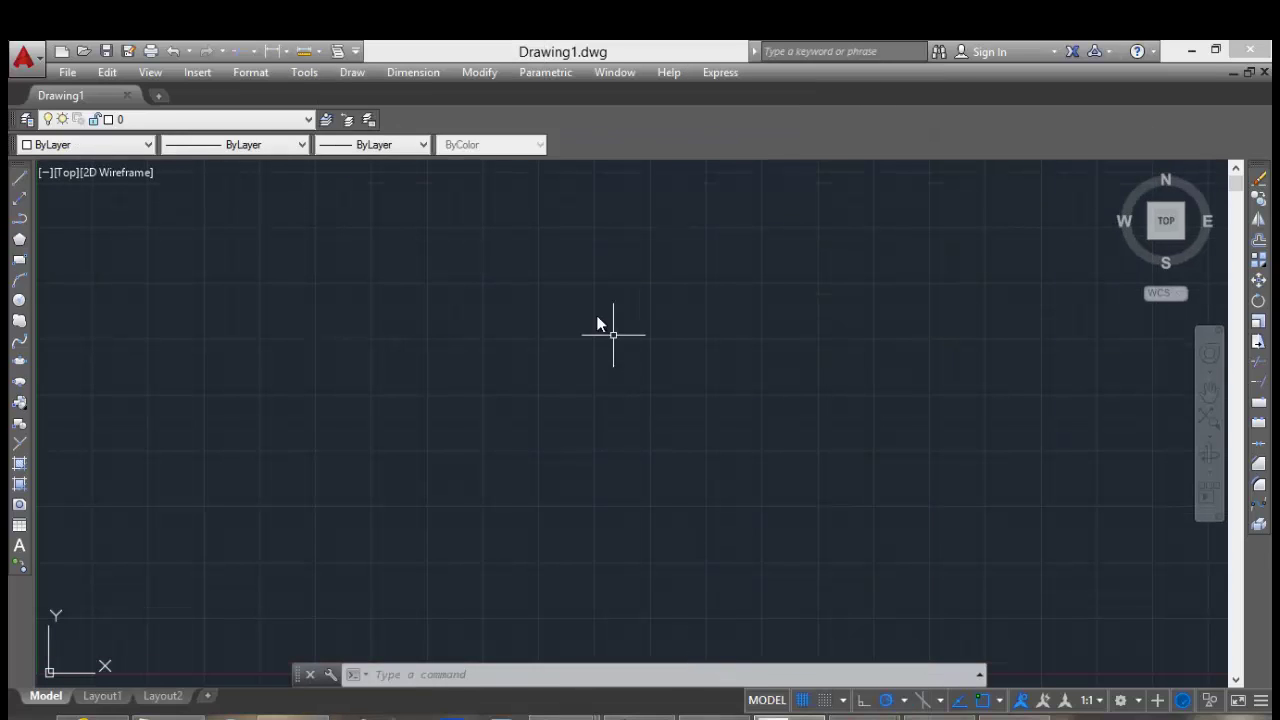
Display the Standard and Styles toolbars.
left_click(306, 74)
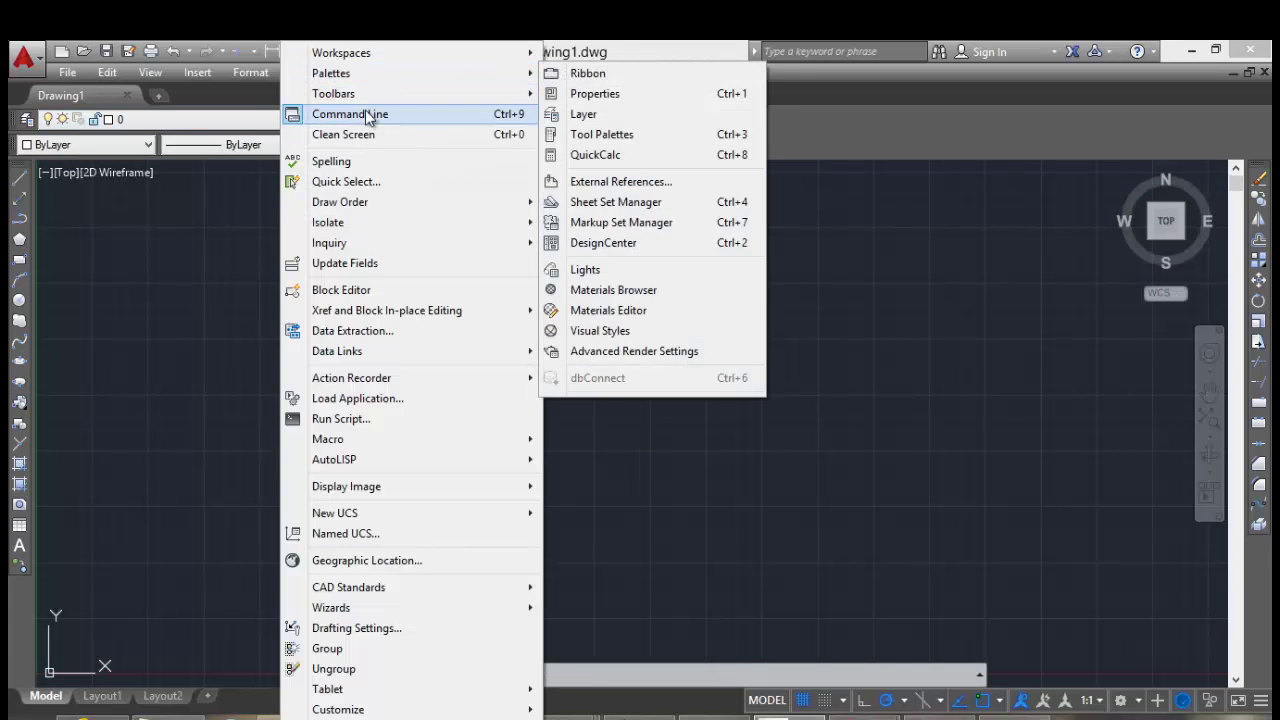
mouse_move(440, 93)
mouse_move(626, 97)
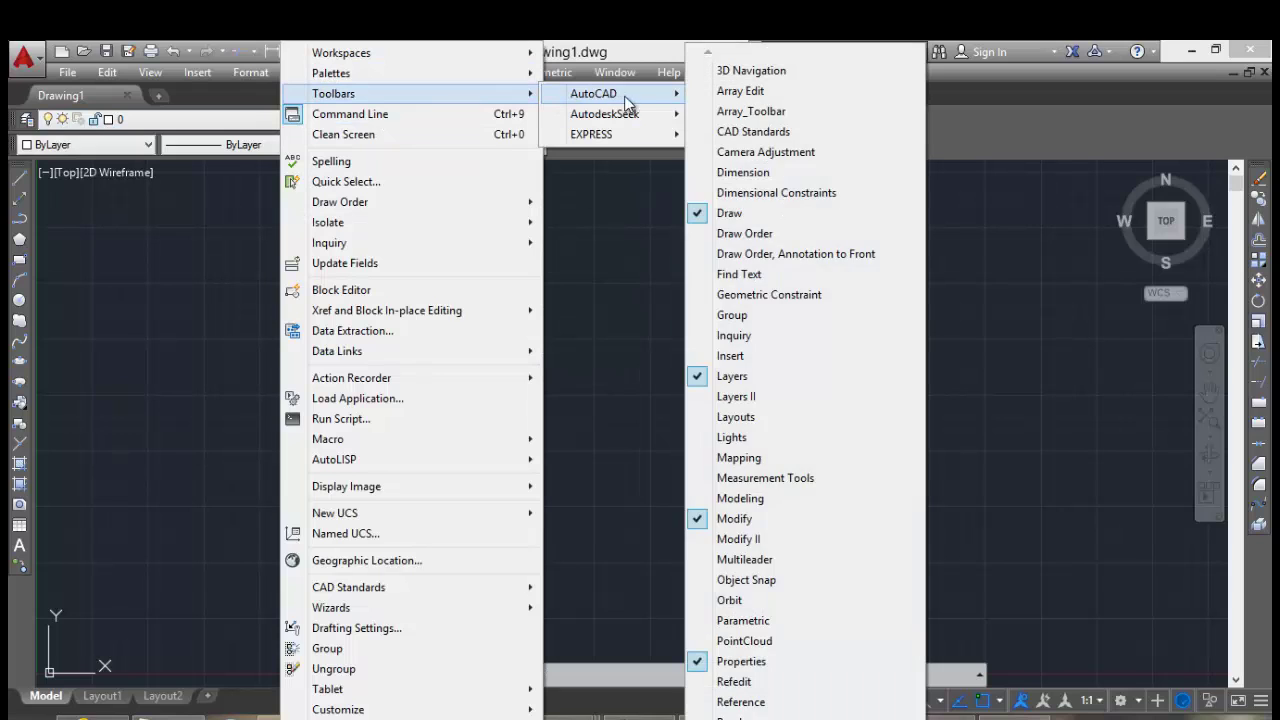
mouse_move(805, 716)
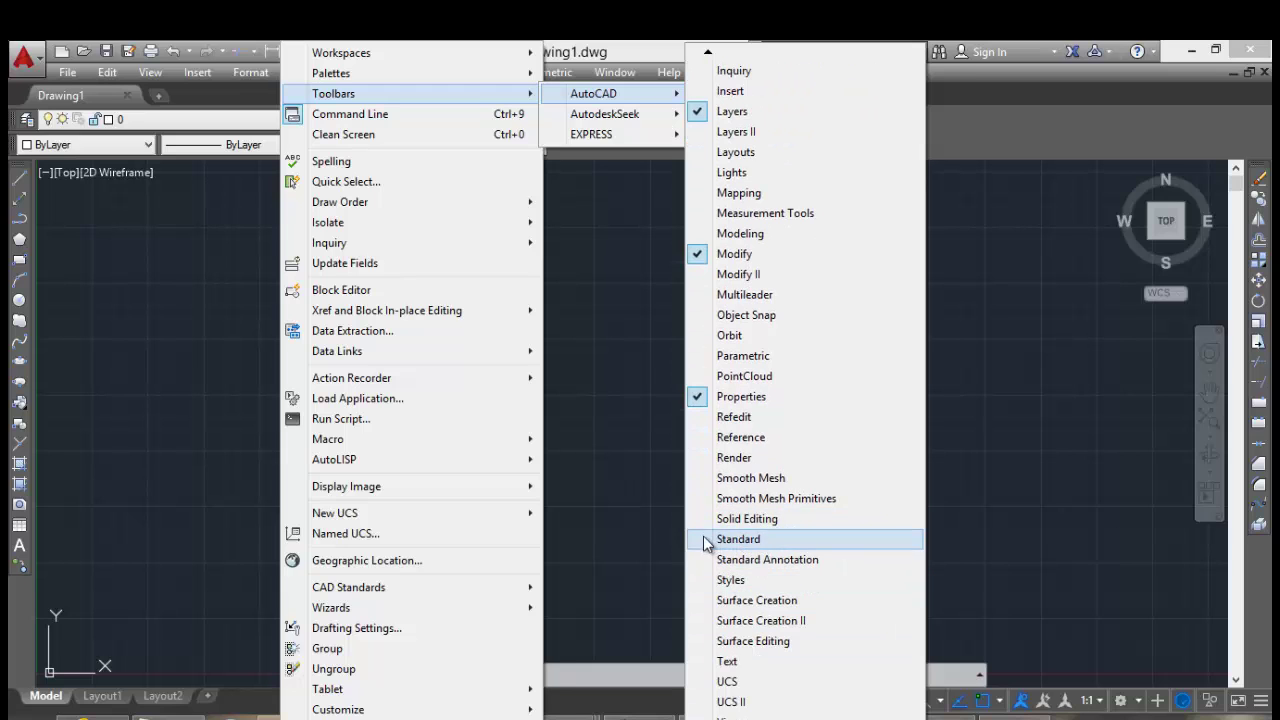
left_click(706, 540)
left_click(302, 72)
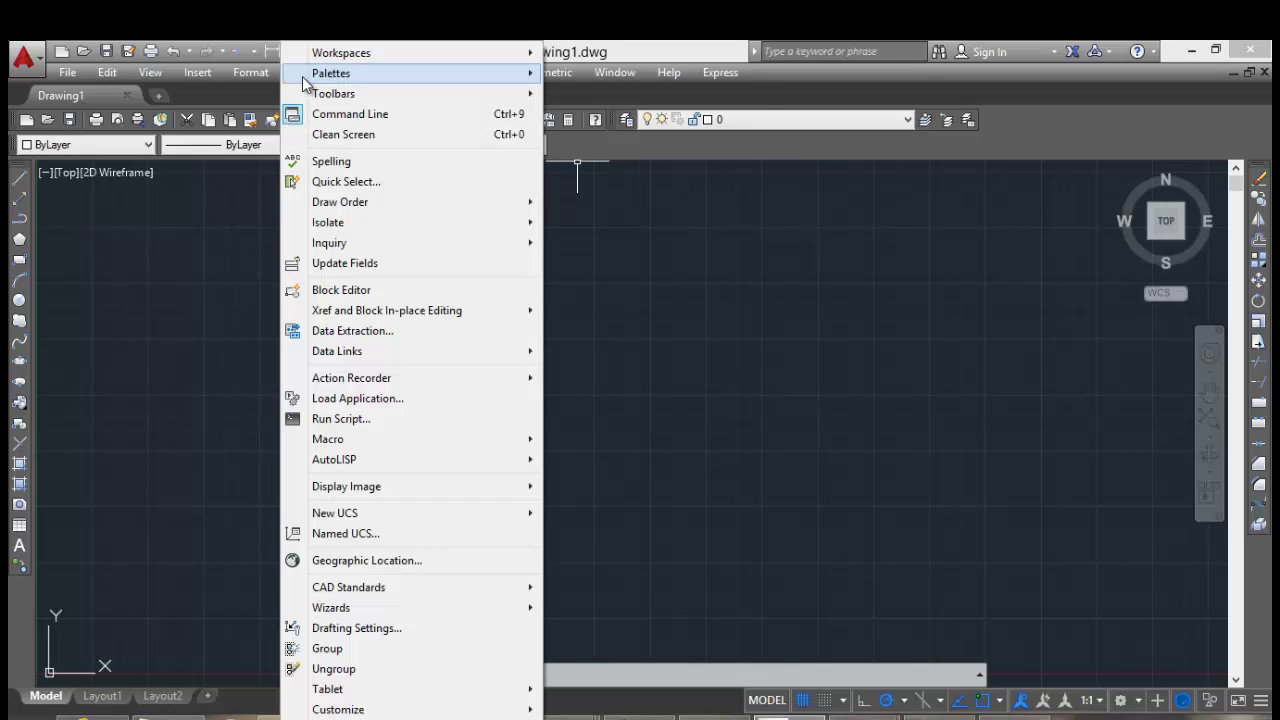
mouse_move(362, 95)
mouse_move(582, 96)
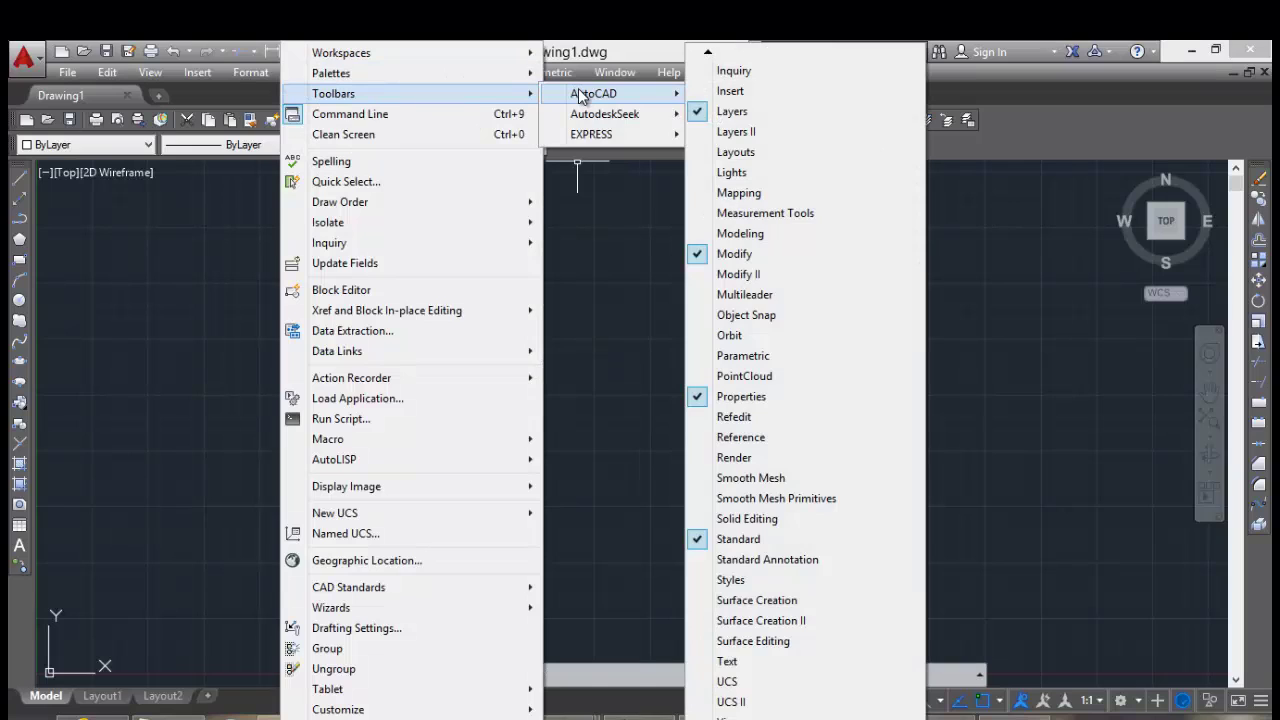
left_click(703, 580)
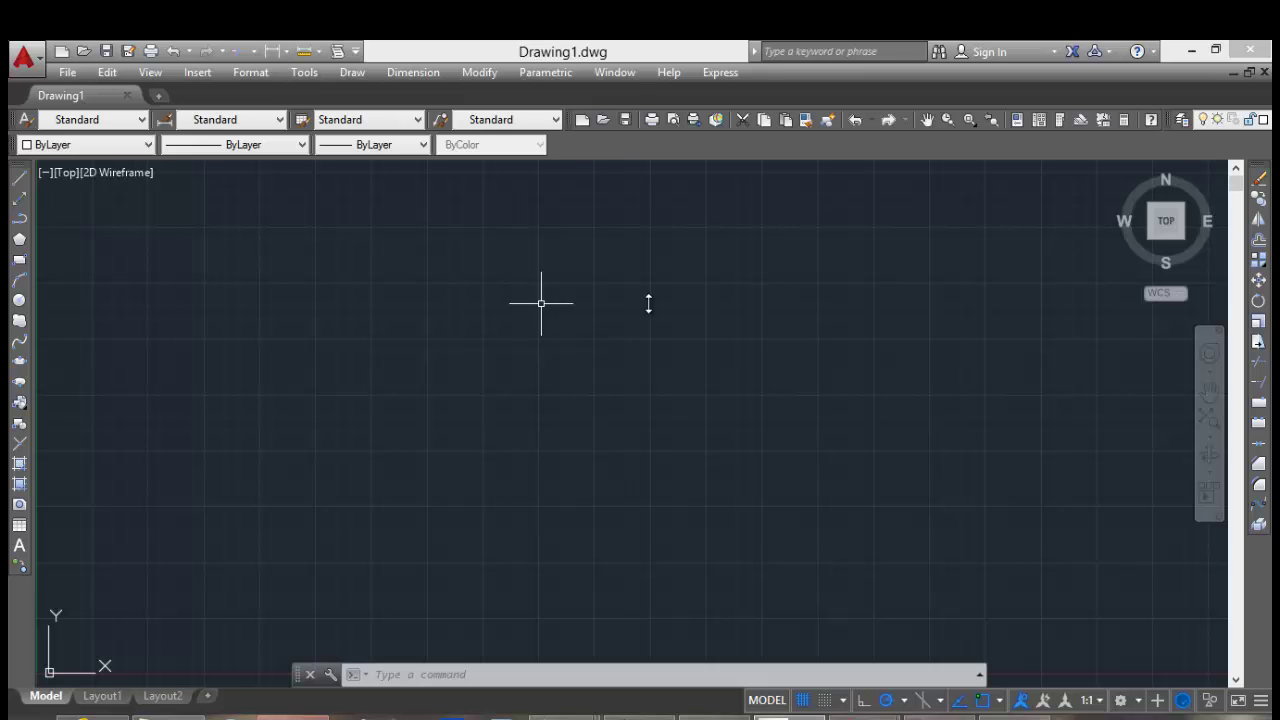
Save the current layout as a new workspace named 'Classic Acad Workspace'.
left_click(1139, 701)
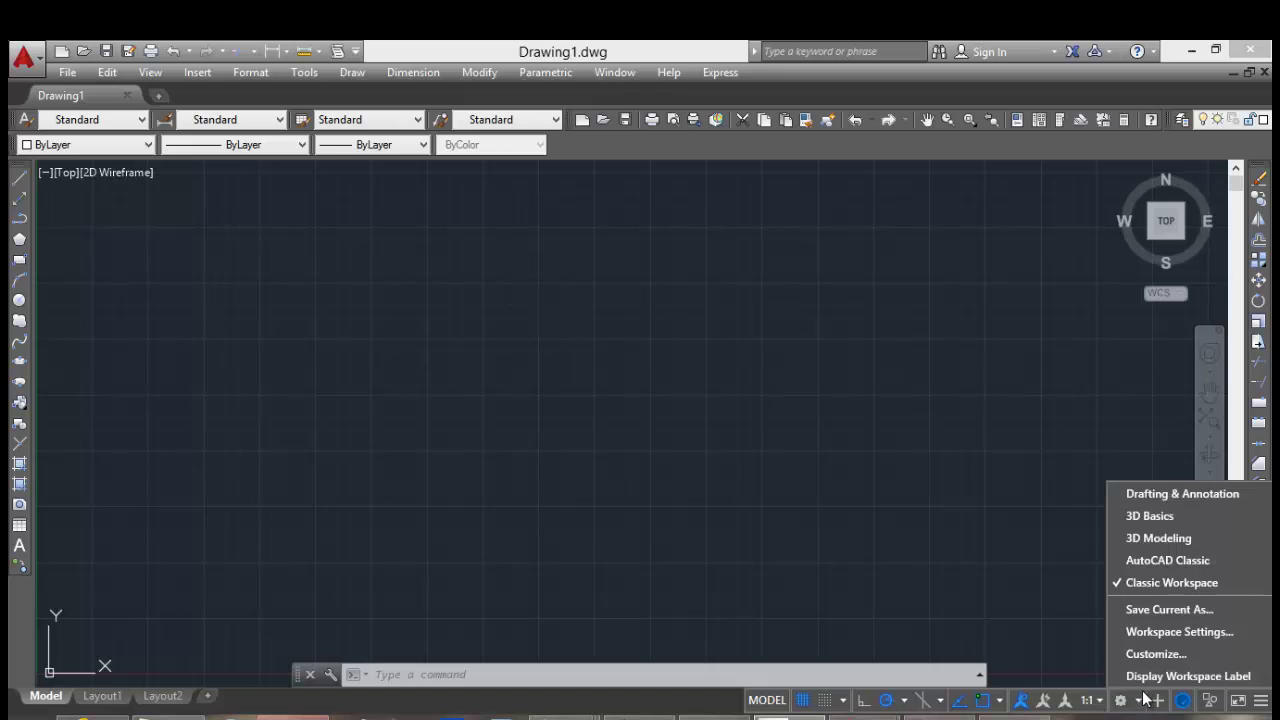
left_click(1138, 620)
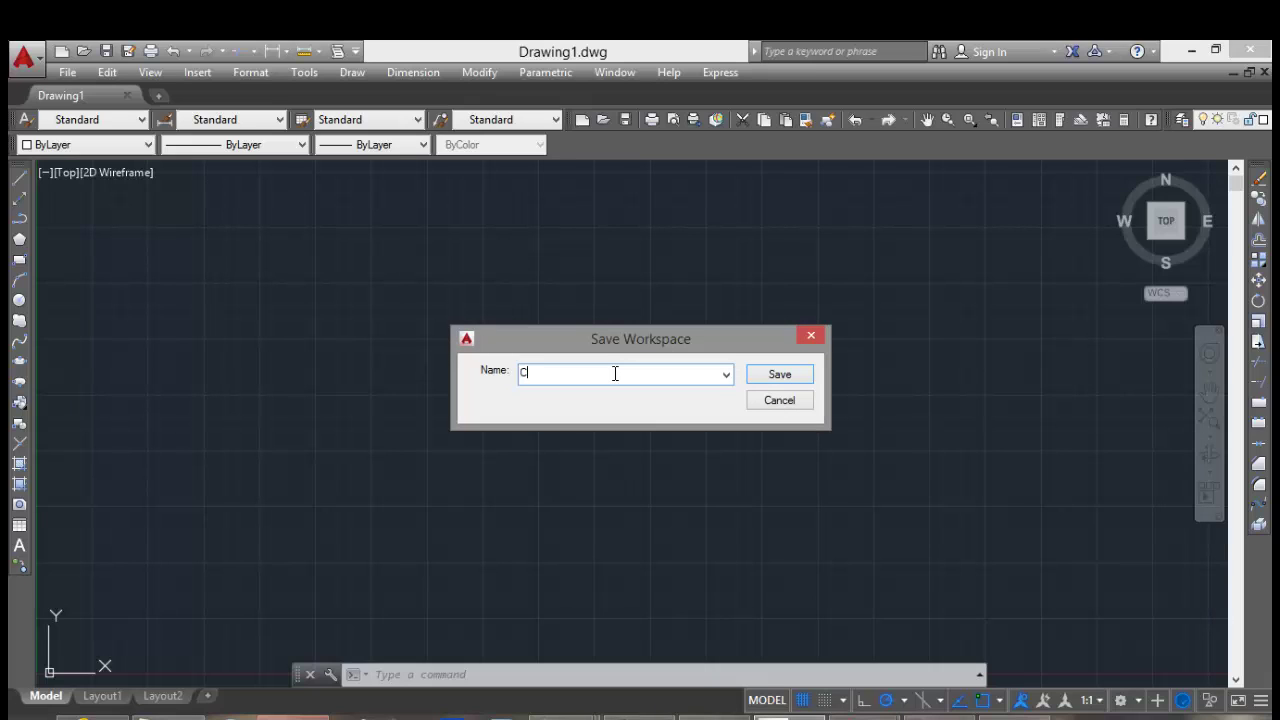
type("Cla")
key("BackSpace")
key("BackSpace")
key("BackSpace")
type("Workspace")
left_click(786, 376)
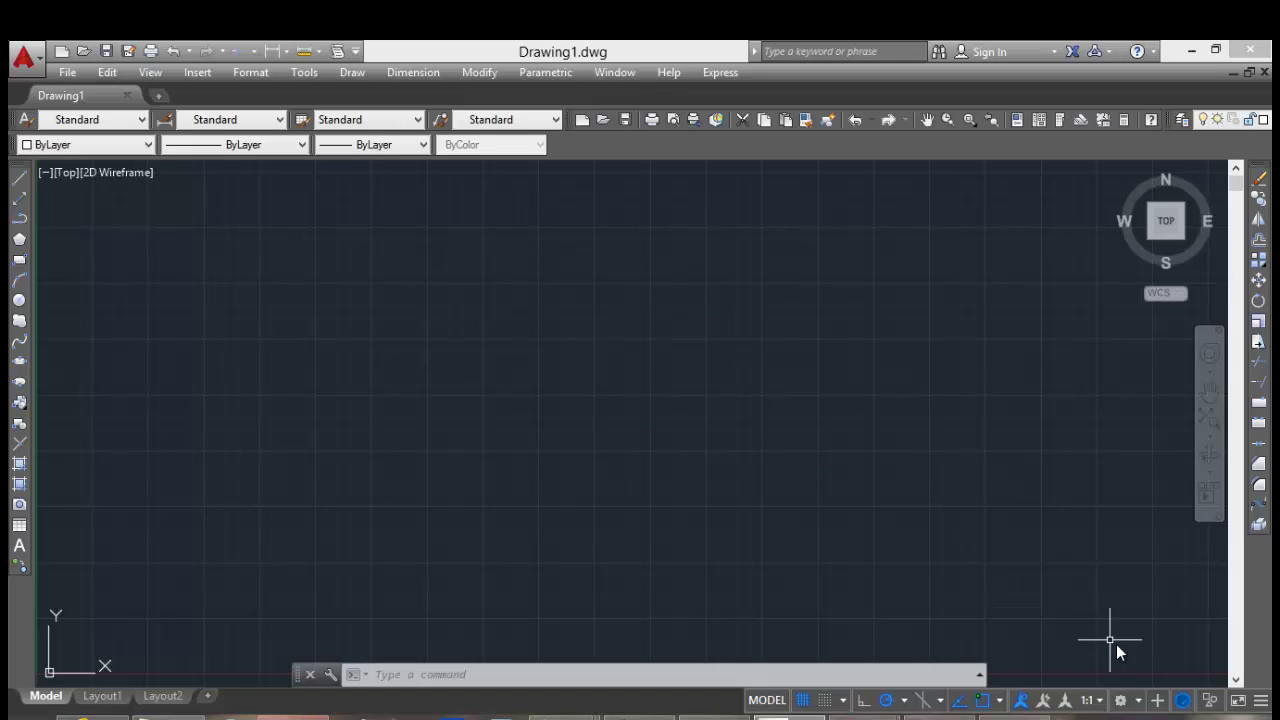
Switch the workspace to Drafting & Annotation to bring back the ribbon.
left_click(1121, 700)
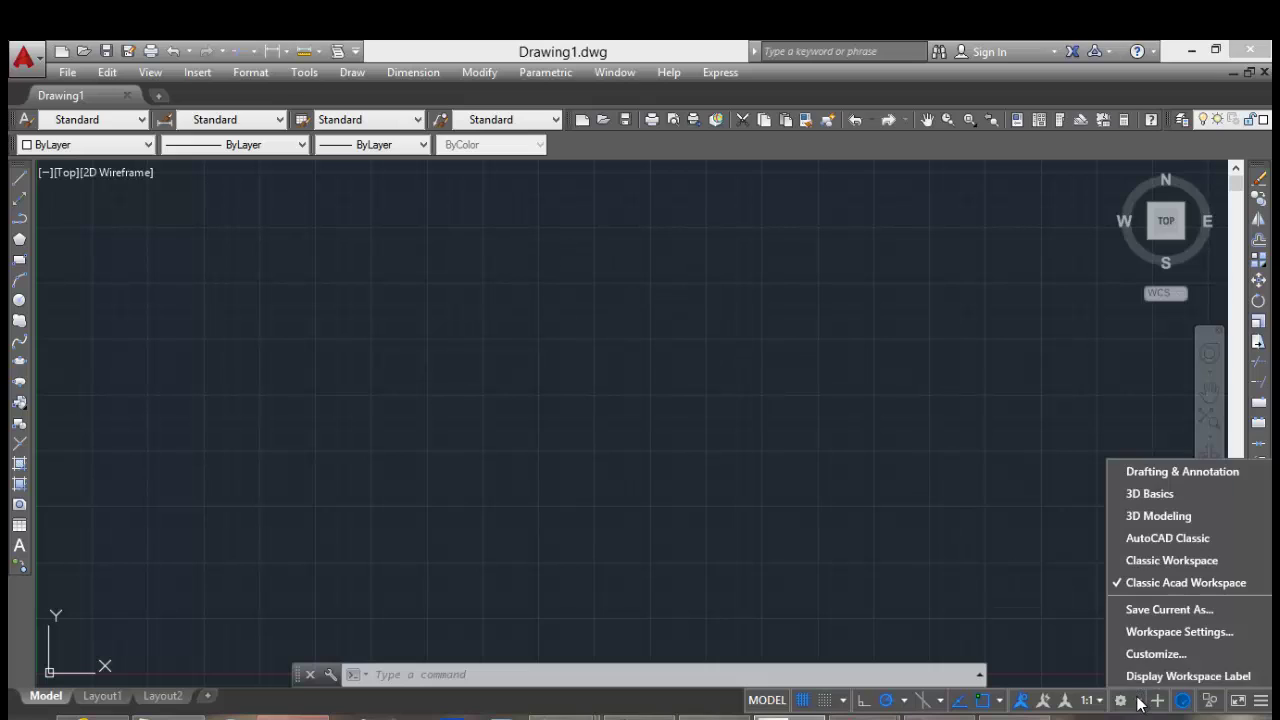
left_click(1146, 469)
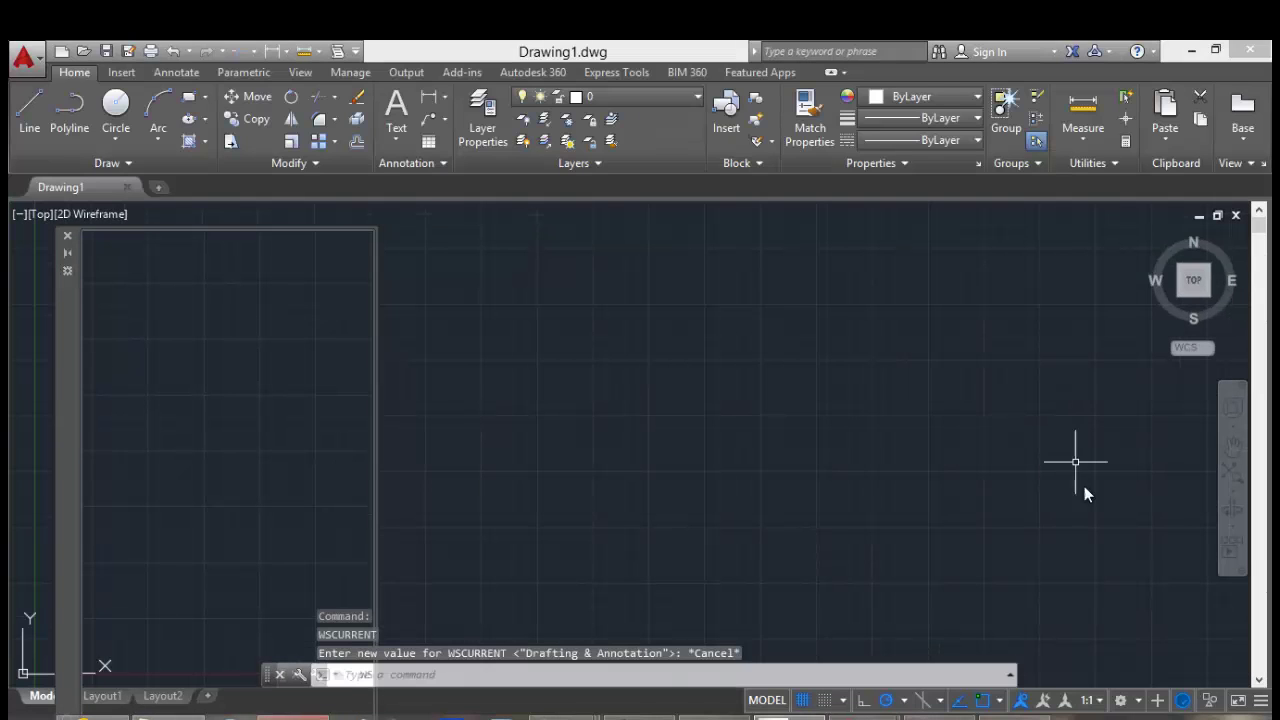
Switch to the saved Classic Acad Workspace to restore the classic toolbars.
left_click(1137, 702)
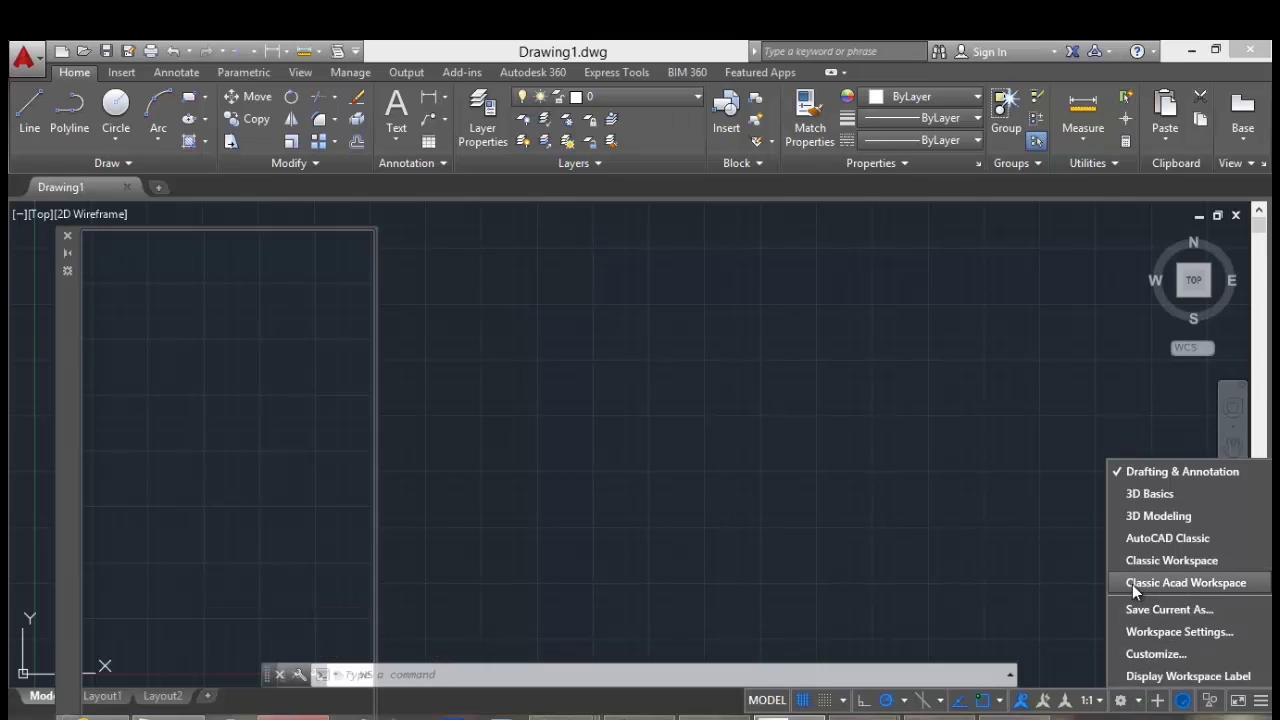
left_click(1207, 586)
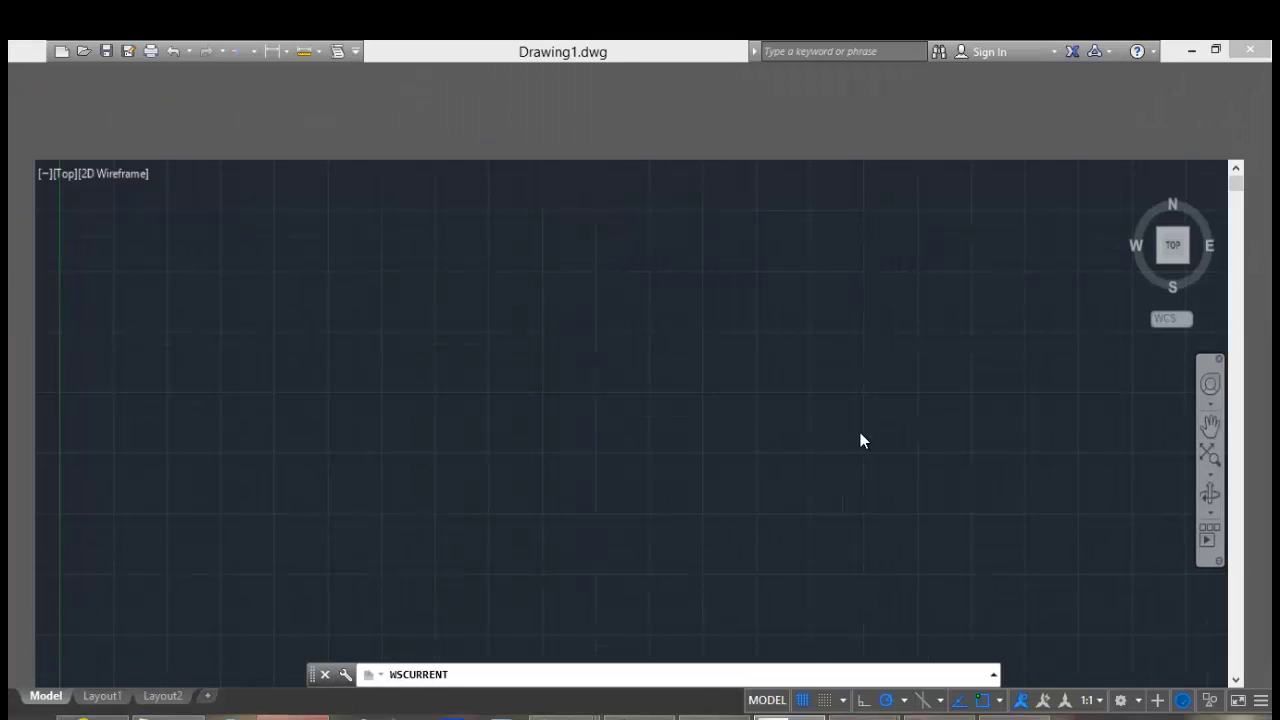